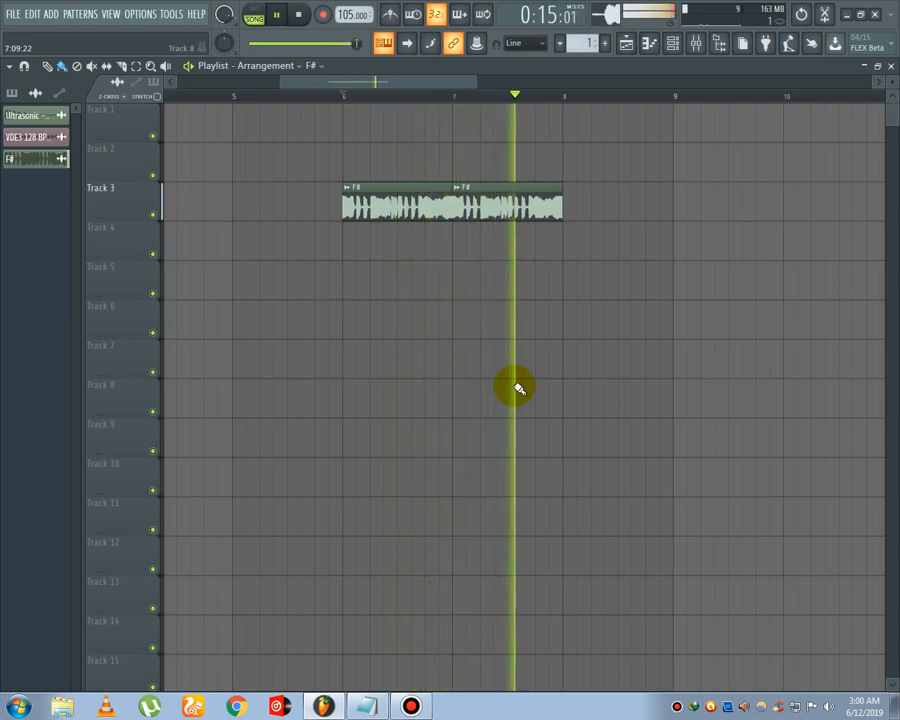
Step: Stop playback and add a Fruity Slicer channel to the project
{"action": "key", "text": "space"}
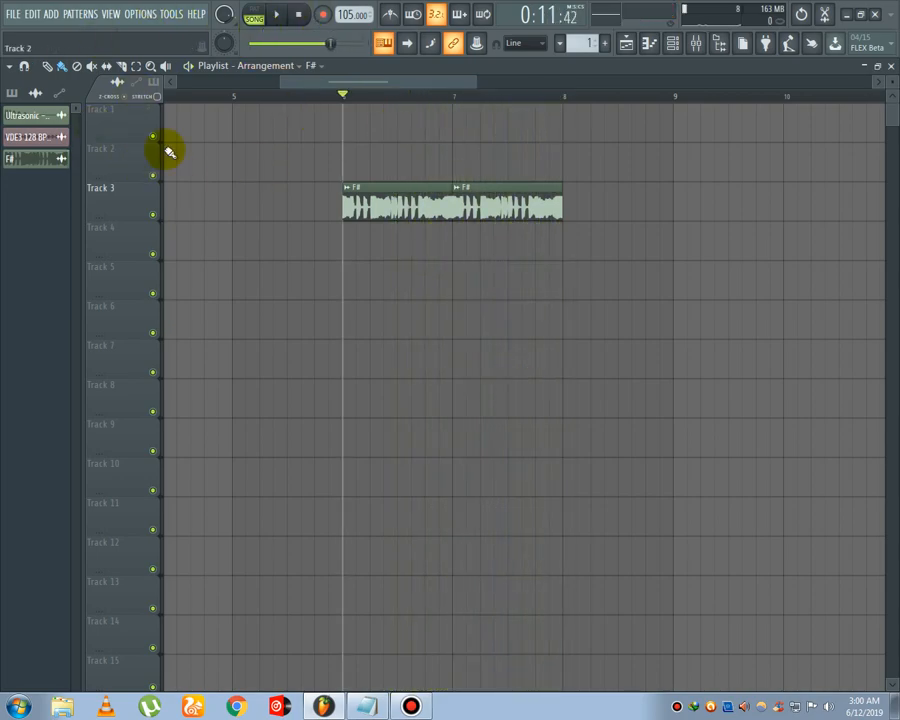
{"action": "left_click", "coordinate": [49, 15]}
{"action": "left_click", "coordinate": [80, 585]}
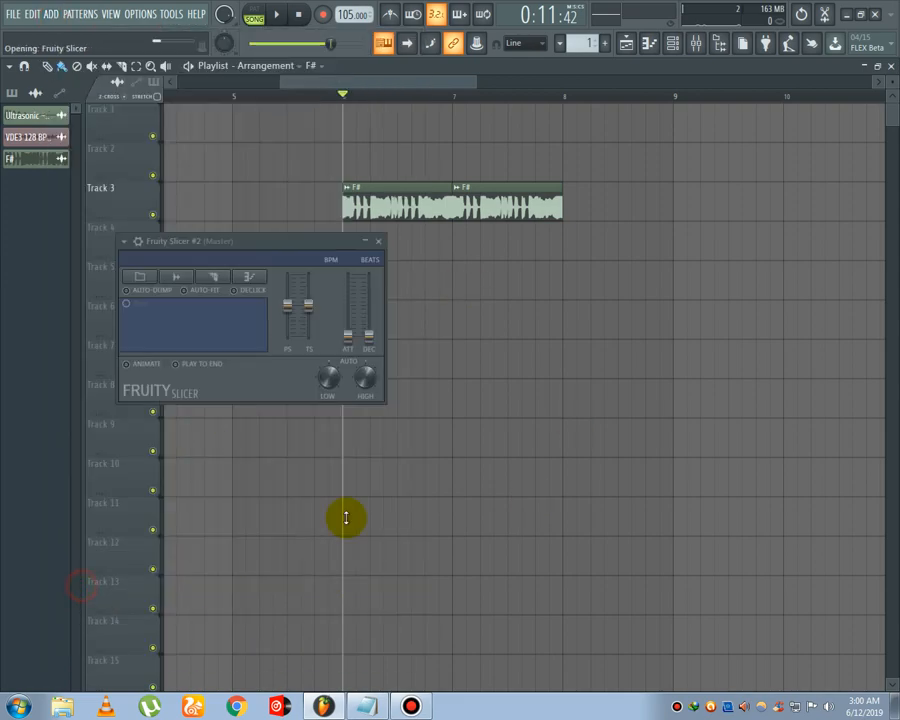
Step: Load the F# playlist clip's sample into the new Fruity Slicer and open its slices in the piano roll
{"action": "double_click", "coordinate": [520, 205]}
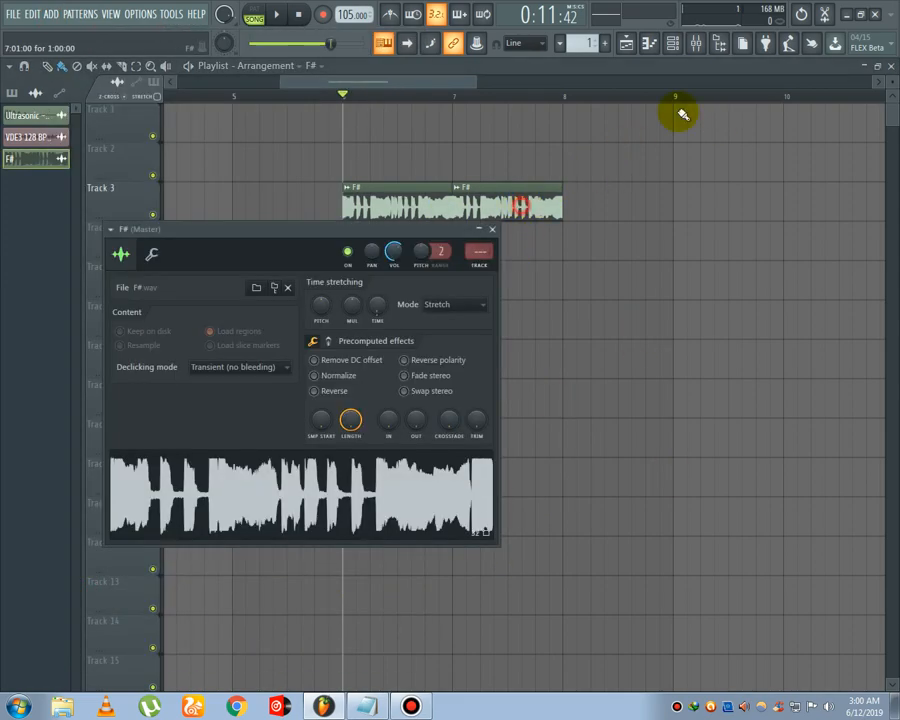
{"action": "left_click", "coordinate": [677, 48]}
{"action": "left_click_drag", "start_coordinate": [262, 506], "coordinate": [368, 432]}
{"action": "right_click", "coordinate": [369, 431]}
{"action": "left_click", "coordinate": [414, 431]}
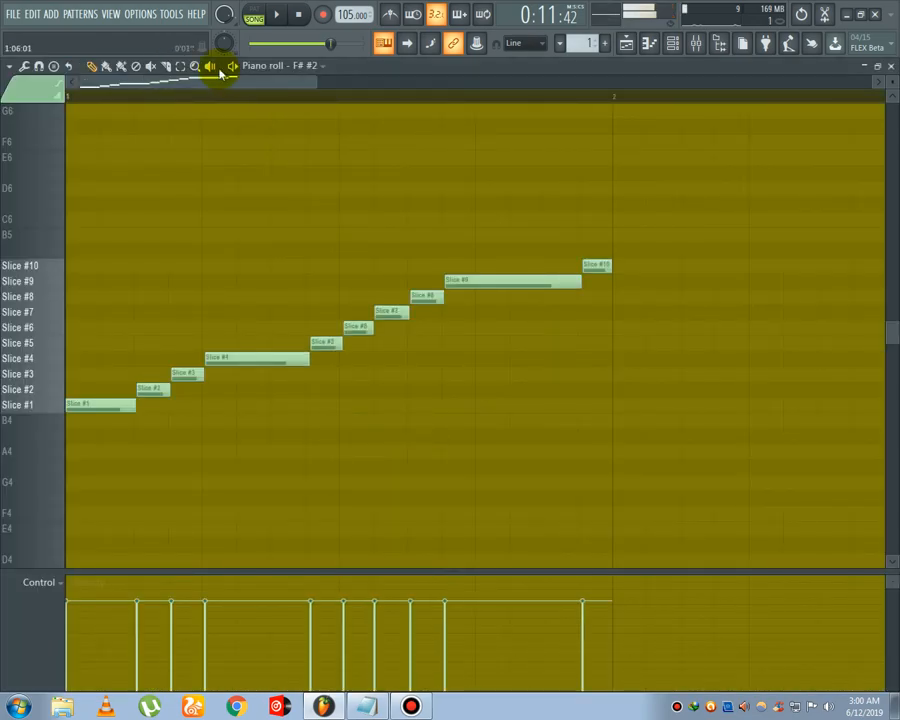
Step: Switch playback to pattern mode and audition the sliced F# loop
{"action": "left_click", "coordinate": [255, 18]}
{"action": "key", "text": "space"}
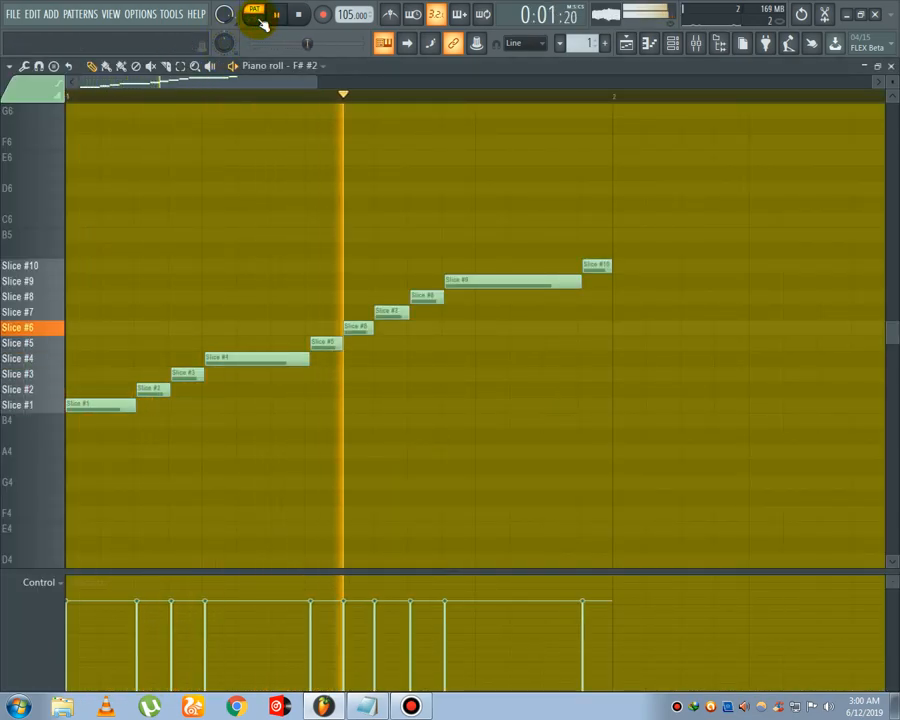
{"action": "key", "text": "space"}
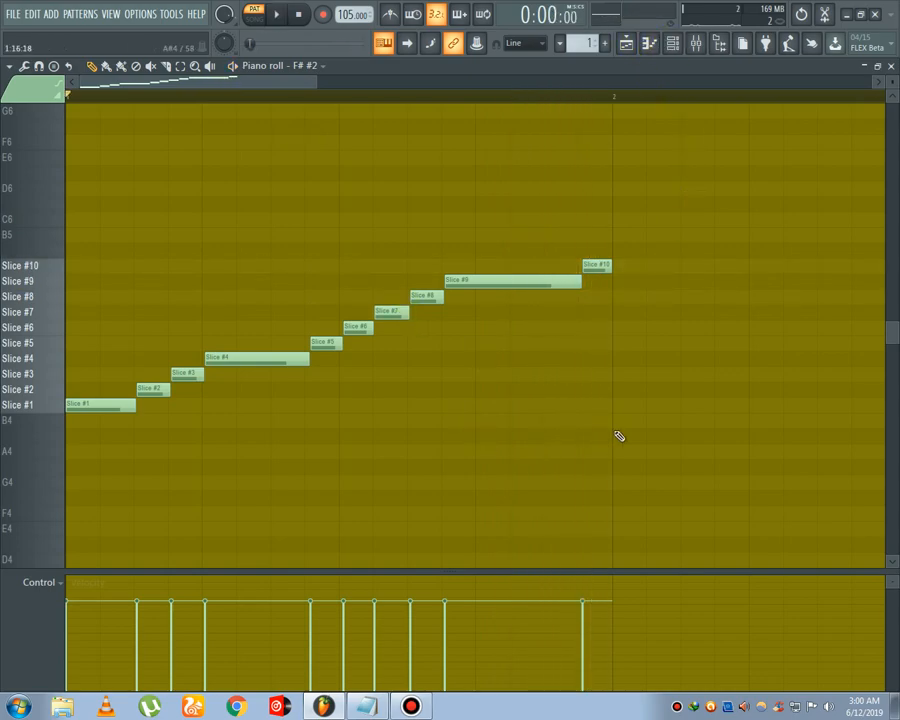
Step: Open the BooBass piano roll, enter six rhythmic F#5 notes across bar 1, and audition them
{"action": "left_click", "coordinate": [678, 50]}
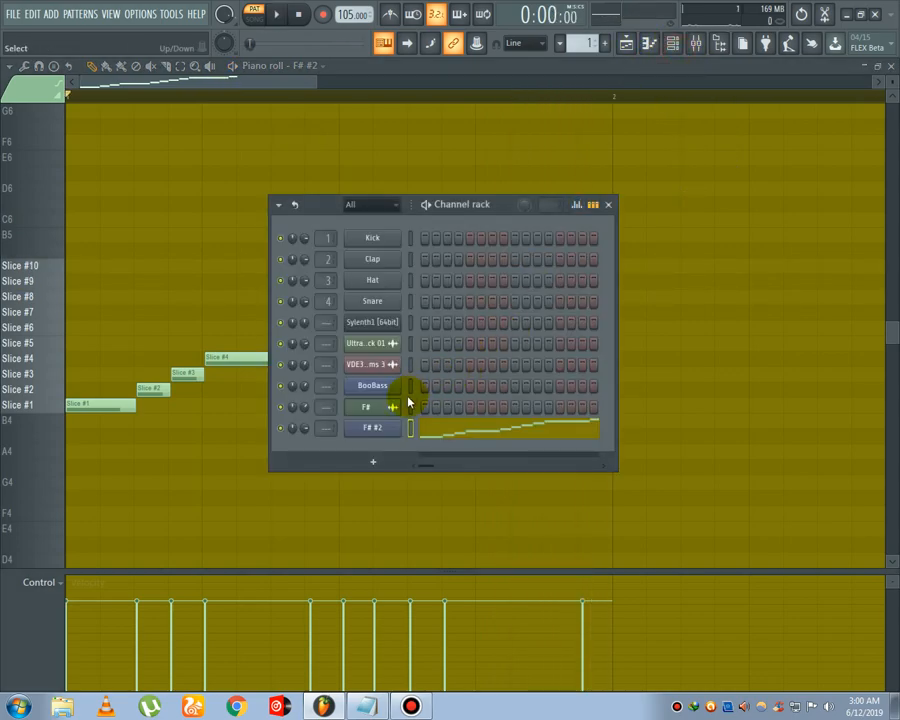
{"action": "right_click", "coordinate": [372, 385]}
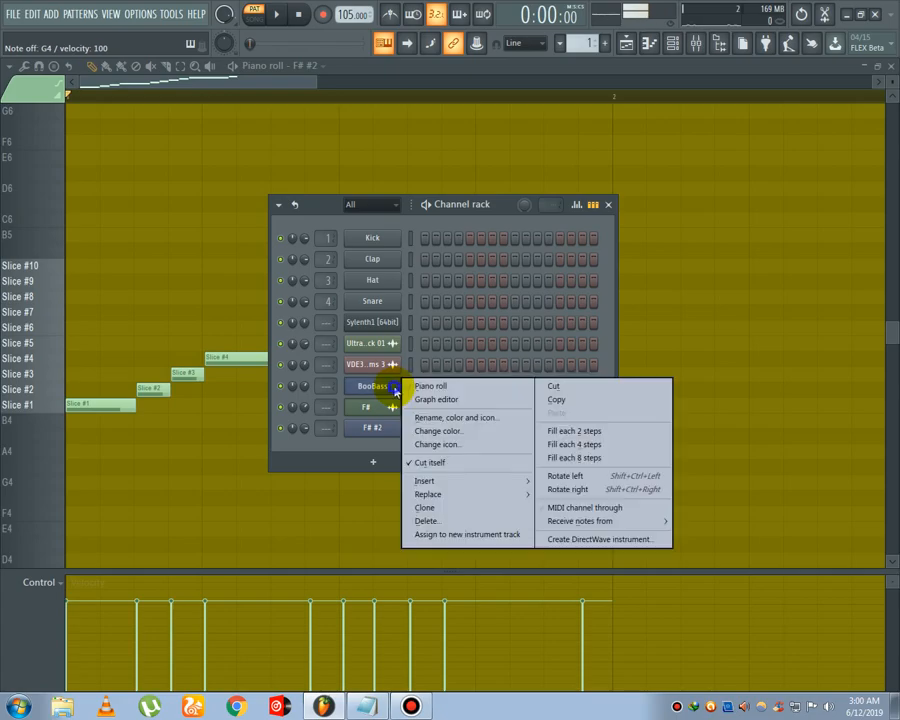
{"action": "left_click", "coordinate": [390, 382]}
{"action": "scroll", "coordinate": [80, 312], "scroll_direction": "up", "scroll_amount": 2}
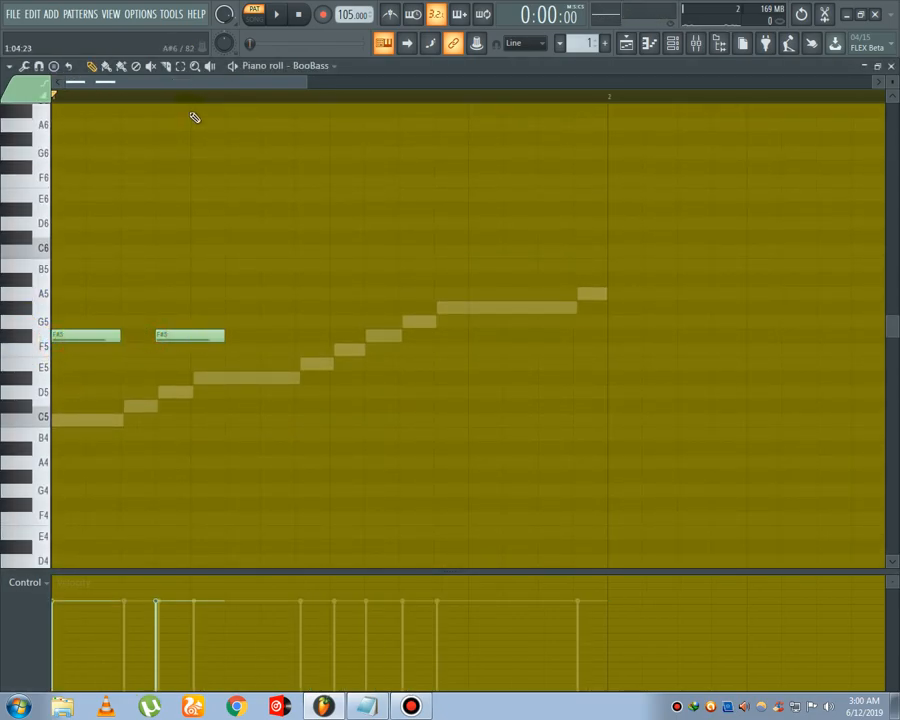
{"action": "scroll", "coordinate": [200, 107], "scroll_direction": "down", "scroll_amount": 3}
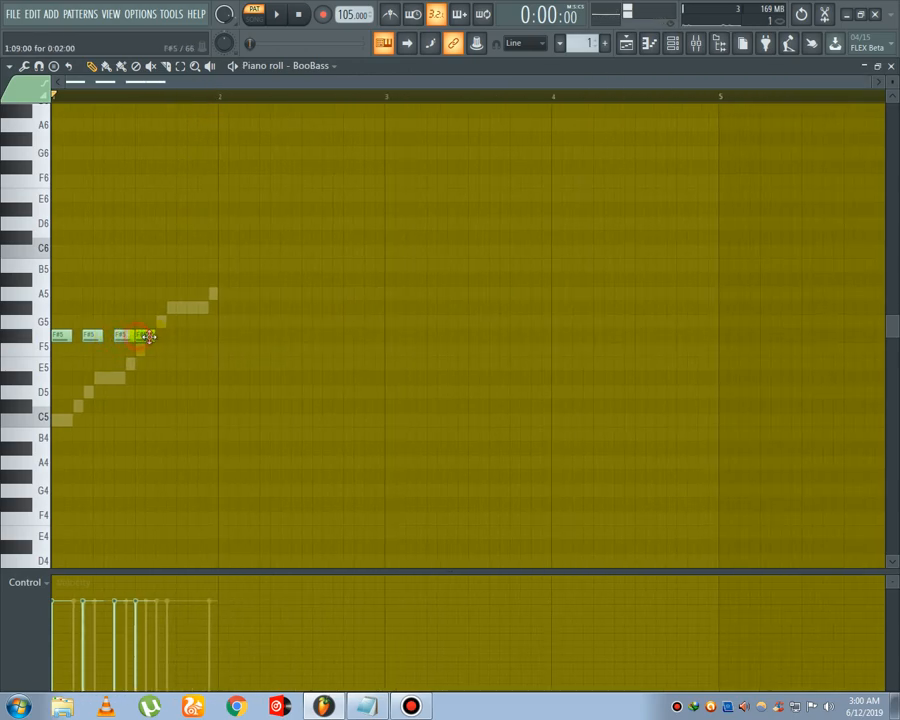
{"action": "key", "text": "space"}
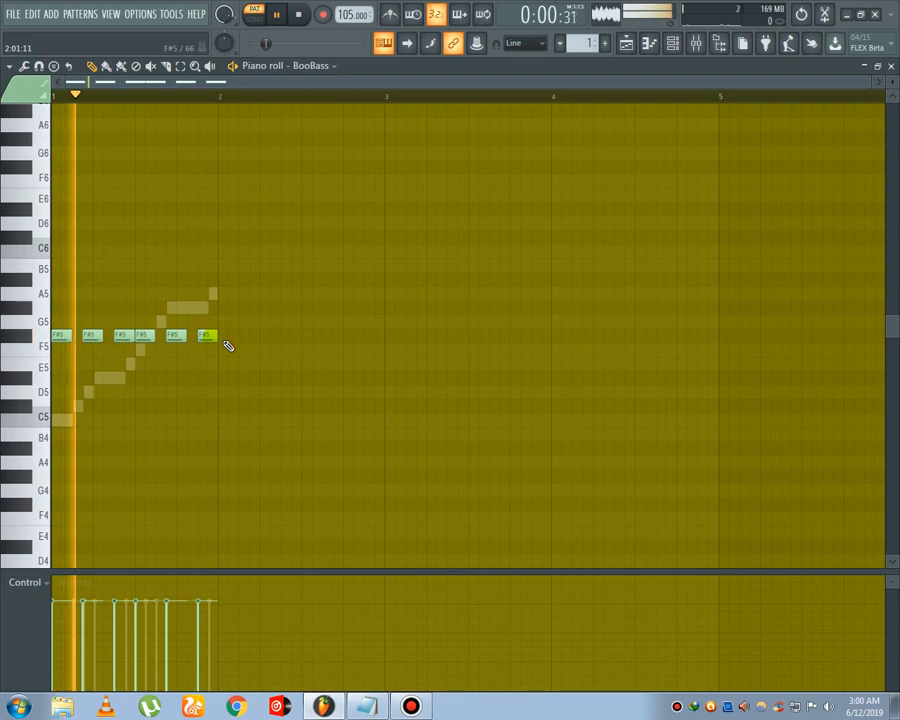
{"action": "scroll", "coordinate": [227, 107], "scroll_direction": "up", "scroll_amount": 1}
{"action": "key", "text": "space"}
Step: Extend the bass line in the same rhythm with A5 notes in bar 2, E5 in bar 3 and F#5 in bar 4, and play it
{"action": "scroll", "coordinate": [214, 376], "scroll_direction": "up", "scroll_amount": 1}
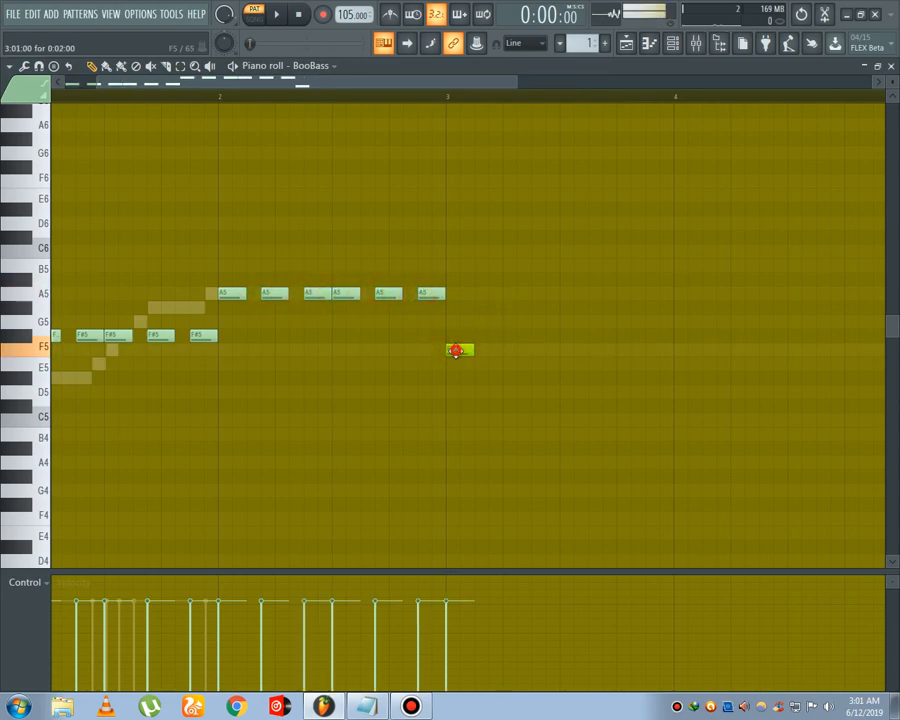
{"action": "left_click_drag", "start_coordinate": [456, 349], "coordinate": [456, 366]}
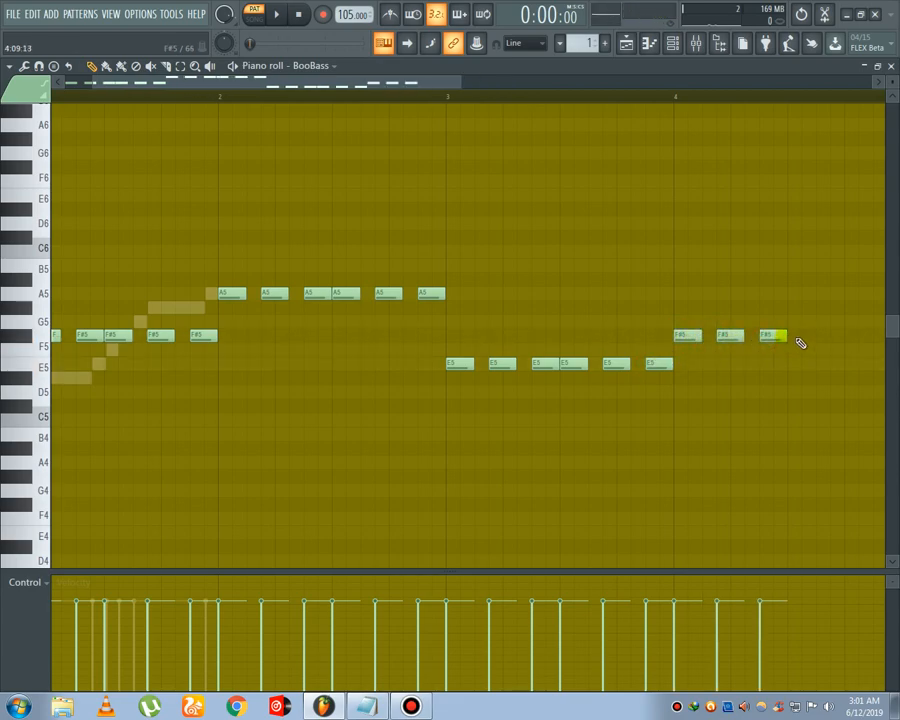
{"action": "scroll", "coordinate": [549, 367], "scroll_direction": "right", "scroll_amount": 3}
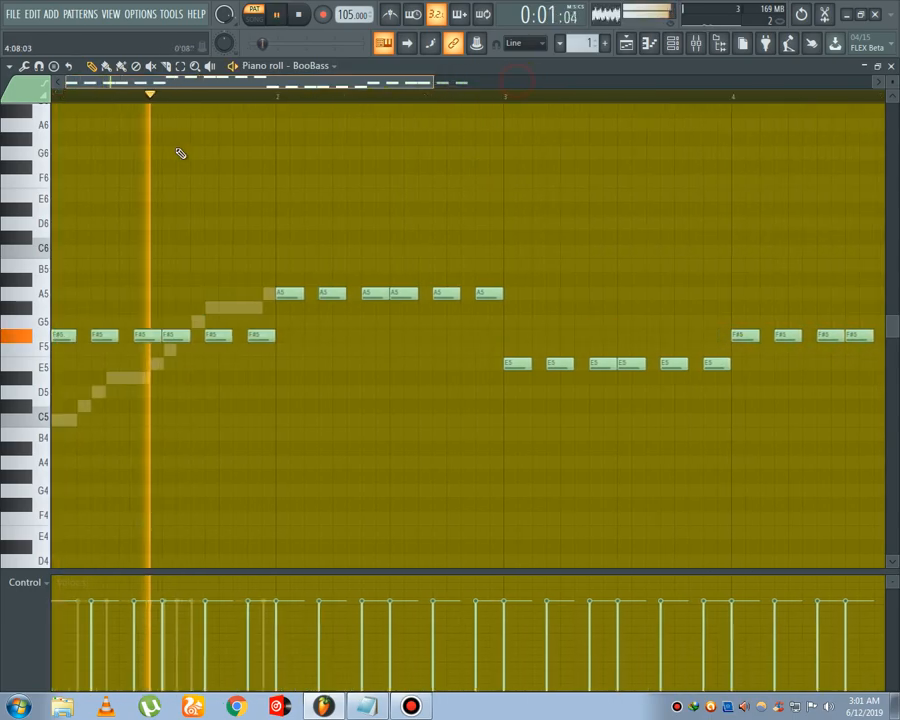
{"action": "scroll", "coordinate": [321, 101], "scroll_direction": "down", "scroll_amount": 2}
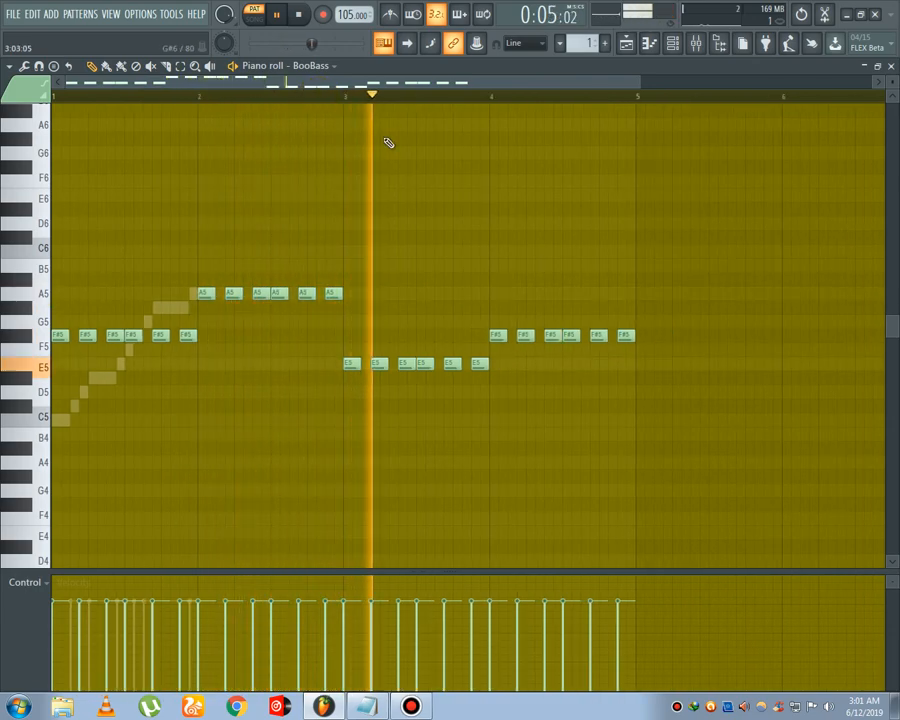
{"action": "key", "text": "space"}
Step: Open the Sylenth1 piano roll and stamp six F#5 Minor chords across bar 1, matching the bass rhythm
{"action": "left_click", "coordinate": [684, 47]}
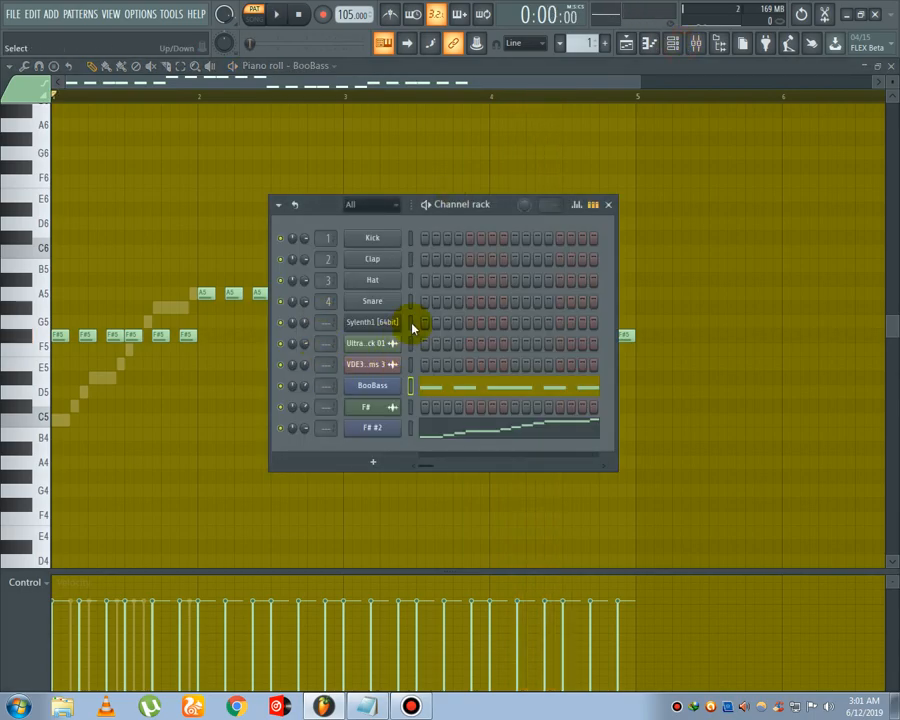
{"action": "right_click", "coordinate": [390, 326]}
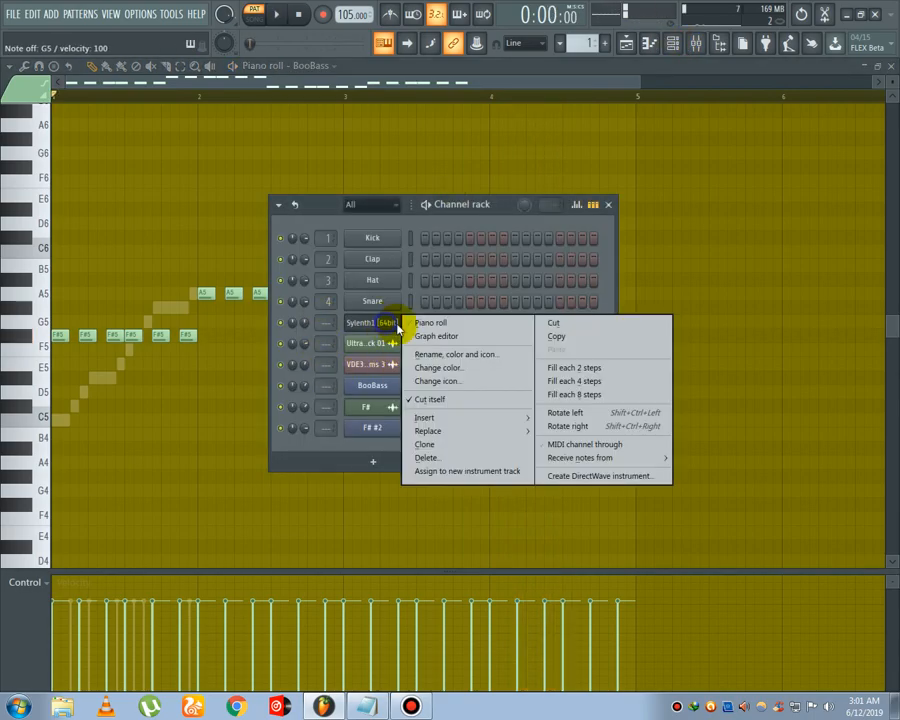
{"action": "left_click", "coordinate": [415, 325]}
{"action": "scroll", "coordinate": [59, 148], "scroll_direction": "up", "scroll_amount": 2}
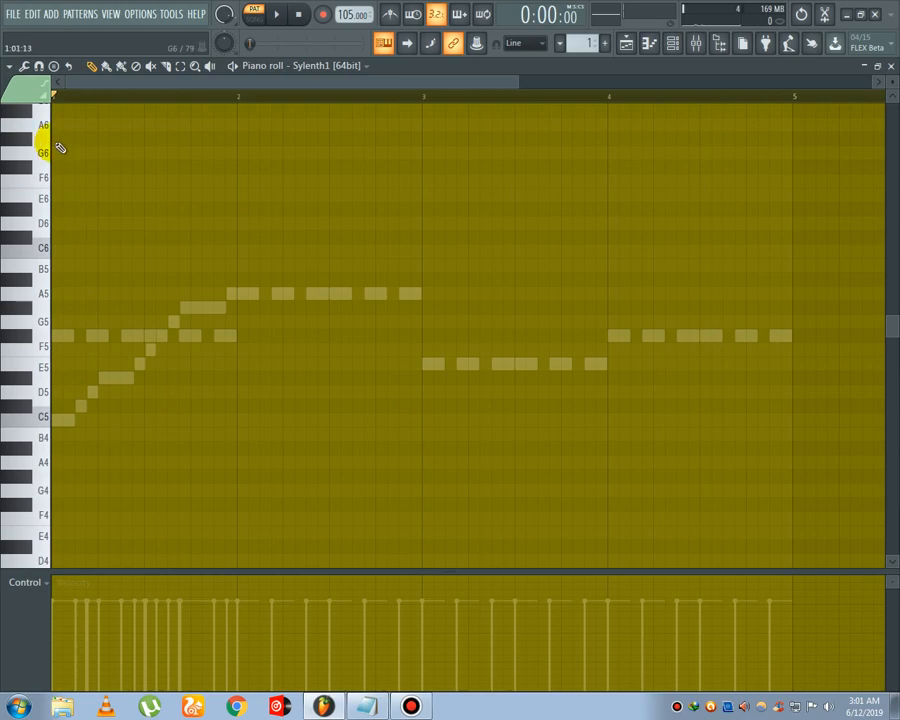
{"action": "left_click", "coordinate": [39, 67]}
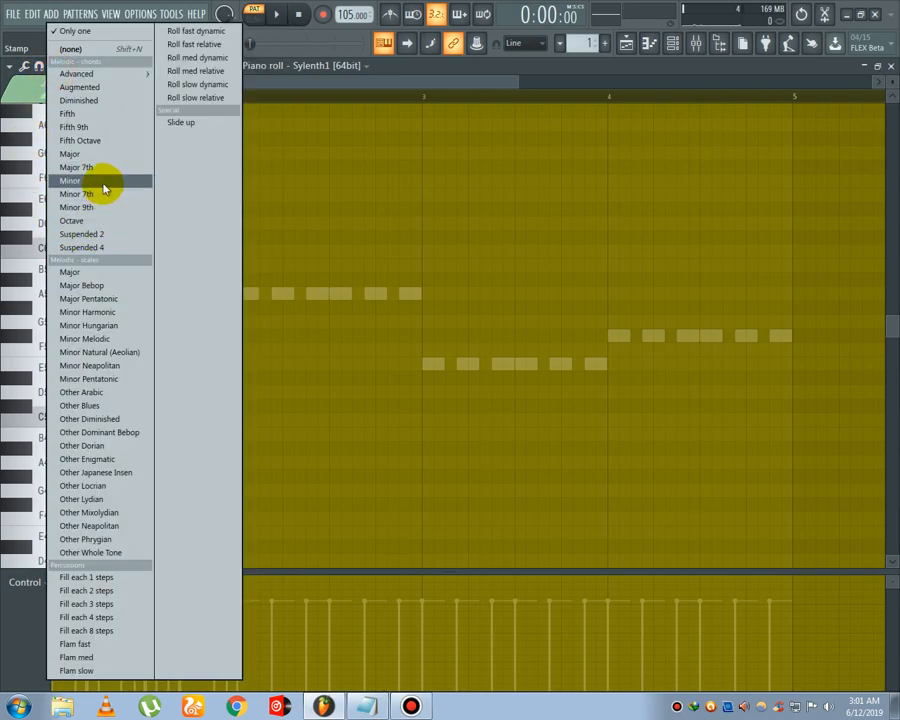
{"action": "left_click", "coordinate": [104, 181]}
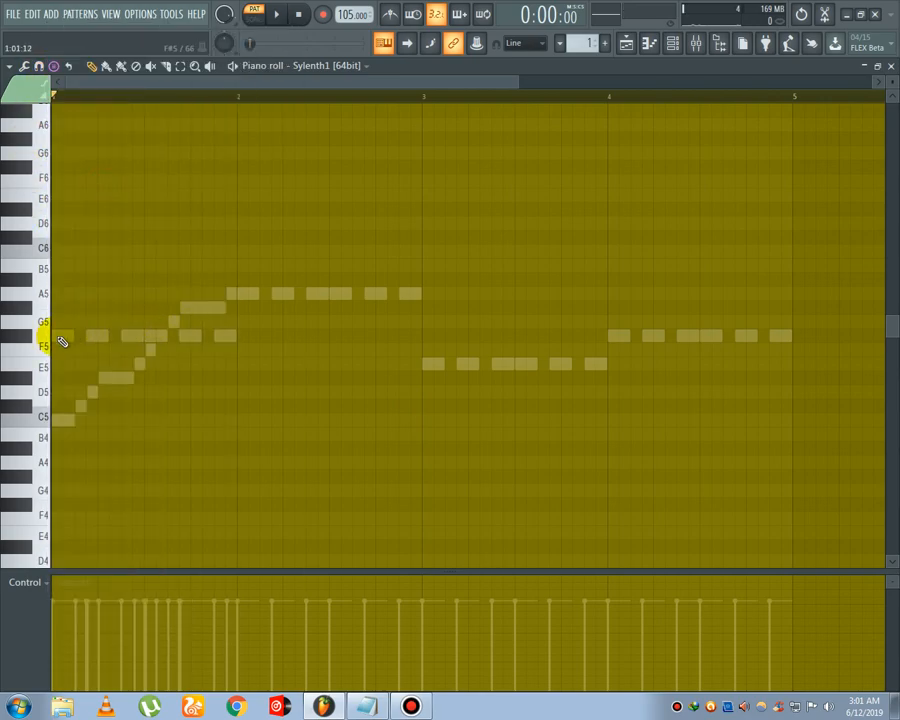
{"action": "left_click", "coordinate": [92, 340]}
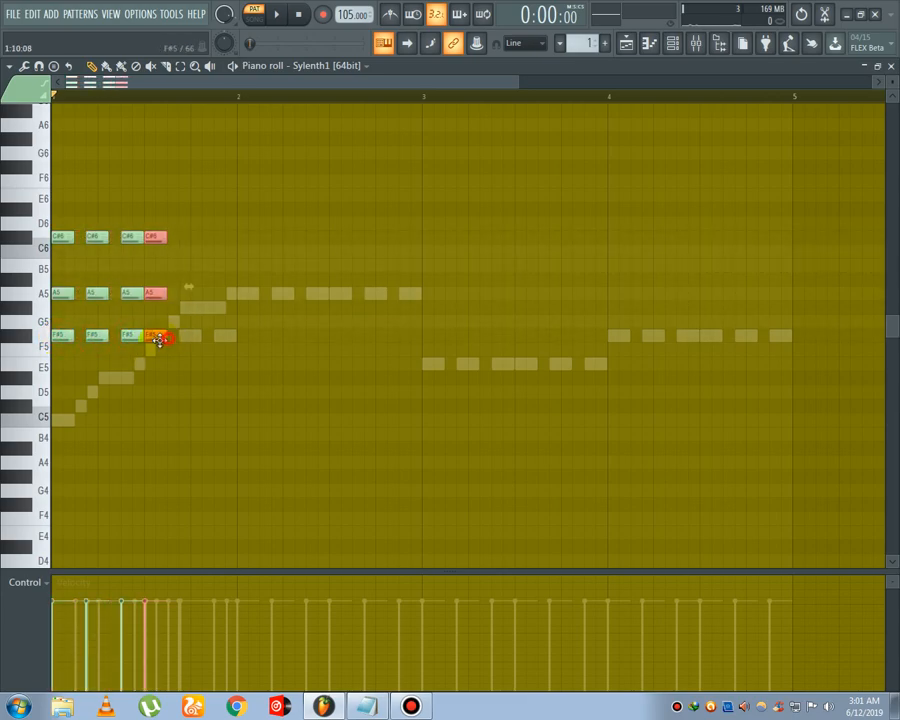
{"action": "left_click", "coordinate": [179, 339]}
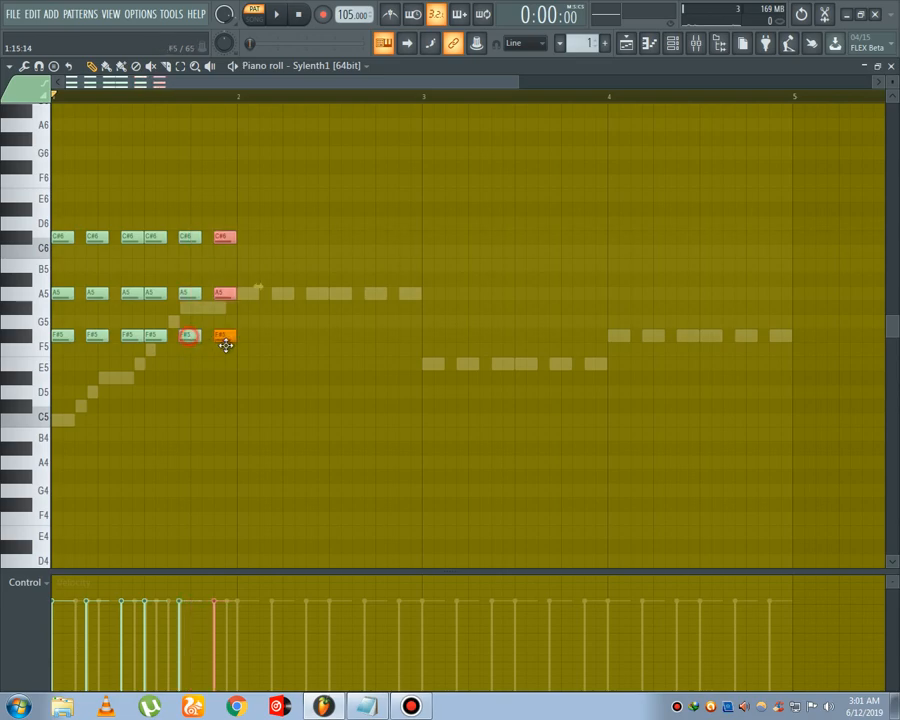
{"action": "key", "text": "space"}
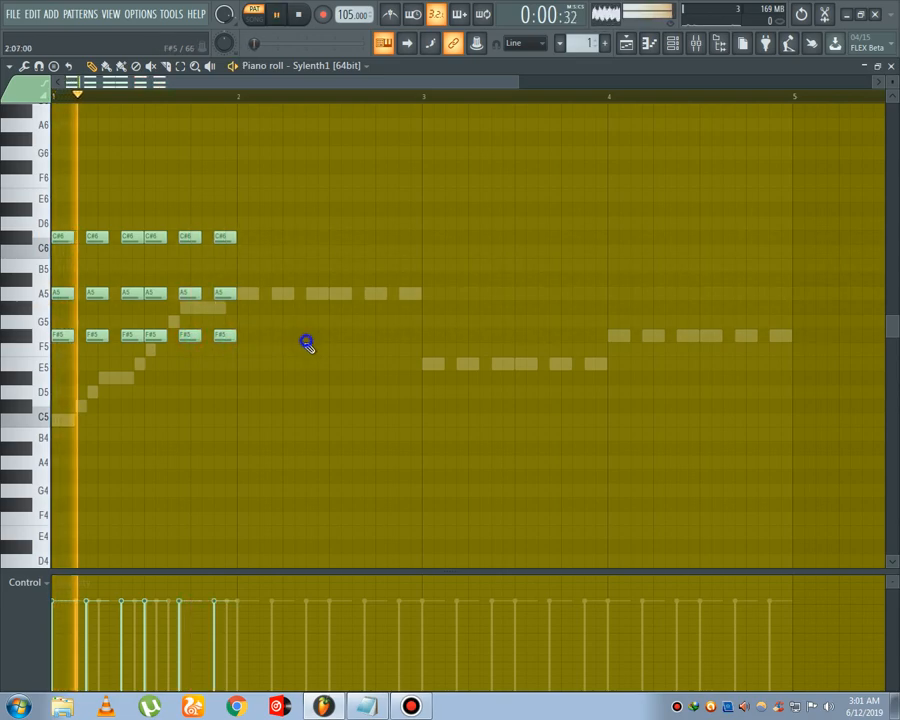
{"action": "key", "text": "space"}
Step: Build an A5, C#6 and E6 chord at the start of bar 2 and copy it along the bass rhythm
{"action": "left_click", "coordinate": [243, 295]}
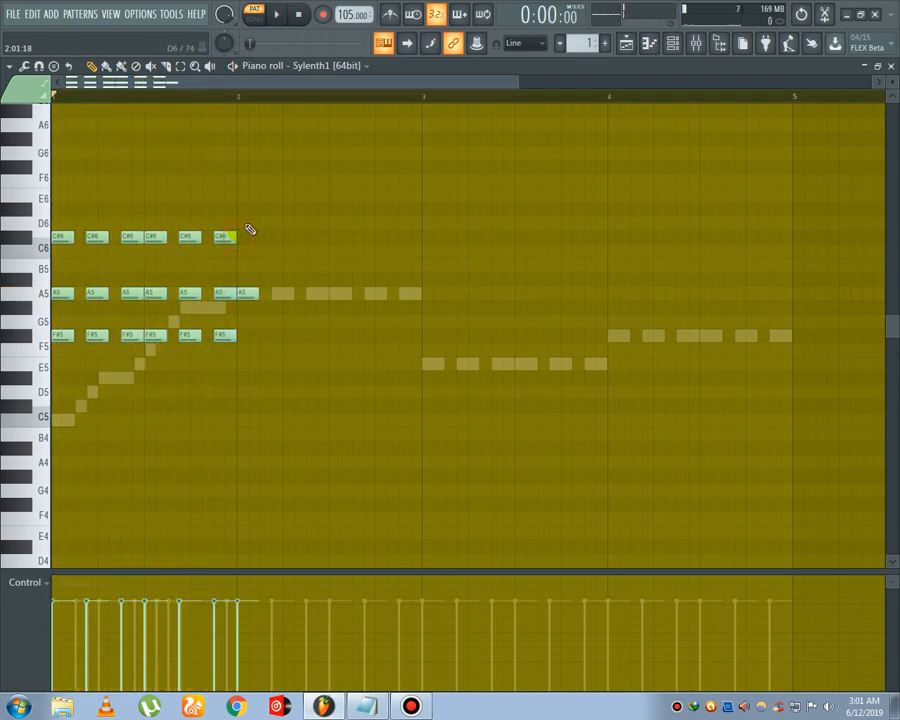
{"action": "key", "text": "space"}
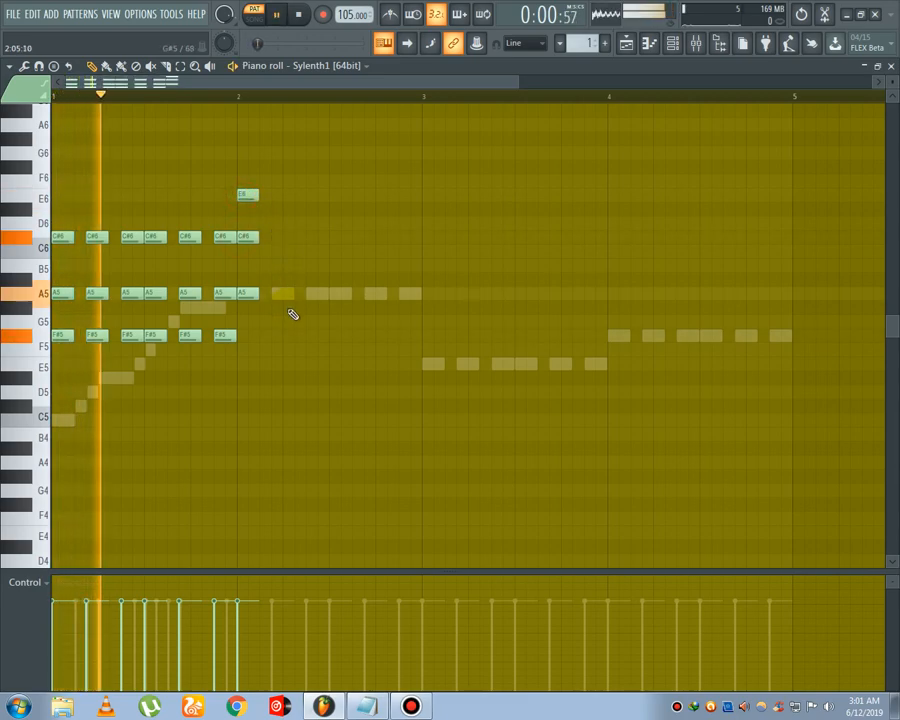
{"action": "key", "text": "space"}
{"action": "left_click_drag", "start_coordinate": [286, 310], "coordinate": [244, 188]}
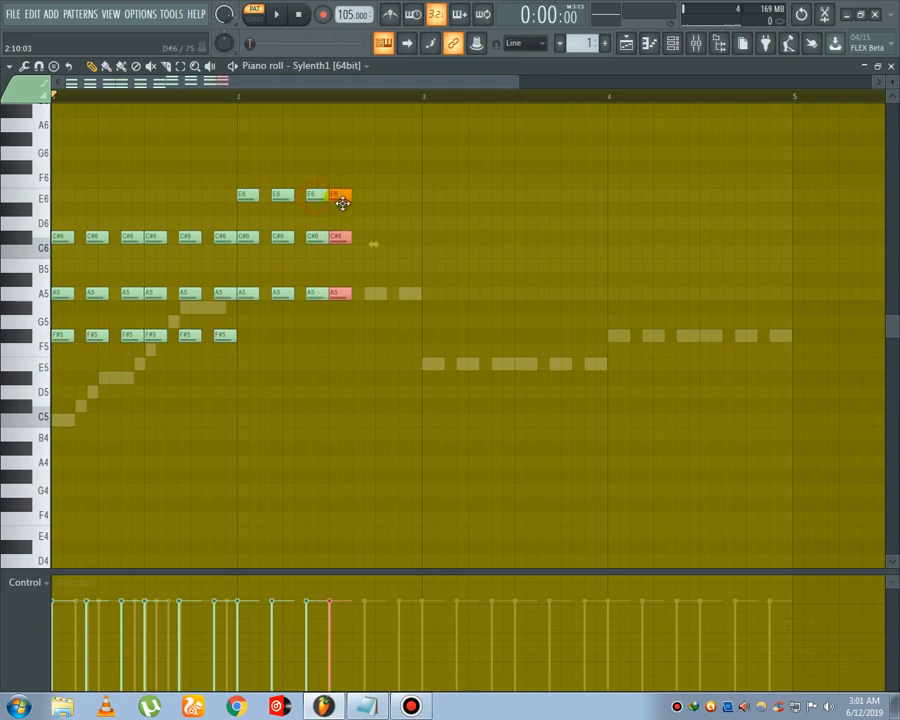
{"action": "left_click_drag", "start_coordinate": [343, 193], "coordinate": [363, 208]}
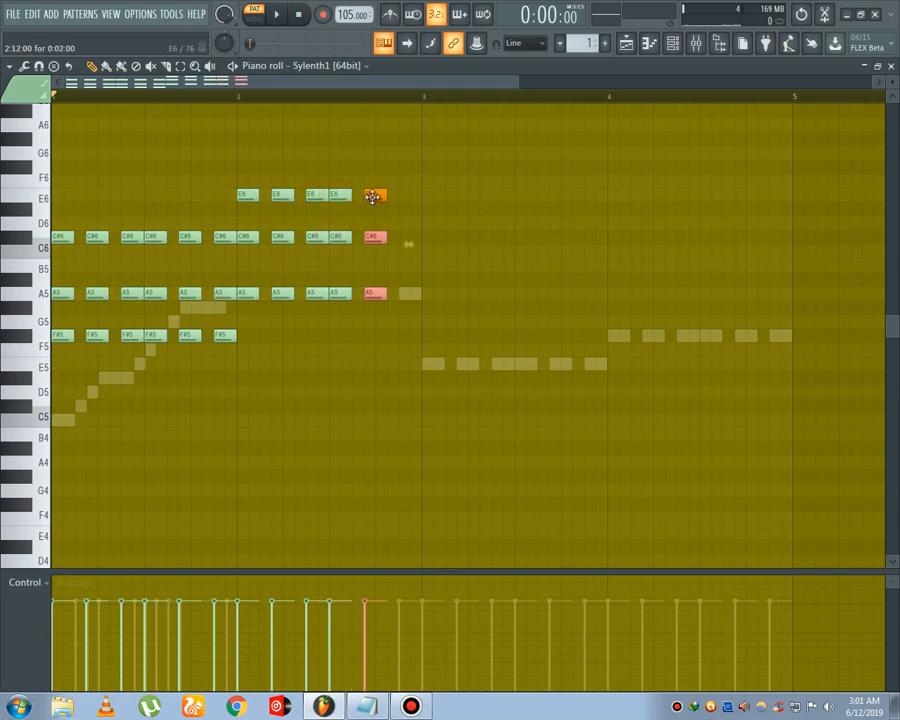
Step: Fill bar 3 with E5, G#5 and B5 chords and bar 4 with F#5, A5 and C#6 chords, and play them
{"action": "key", "text": "space"}
{"action": "right_click", "coordinate": [472, 314]}
{"action": "left_click_drag", "start_coordinate": [482, 350], "coordinate": [620, 236]}
{"action": "key", "text": "space"}
{"action": "key", "text": "space"}
{"action": "left_click_drag", "start_coordinate": [830, 314], "coordinate": [613, 293]}
{"action": "left_click", "coordinate": [569, 161]}
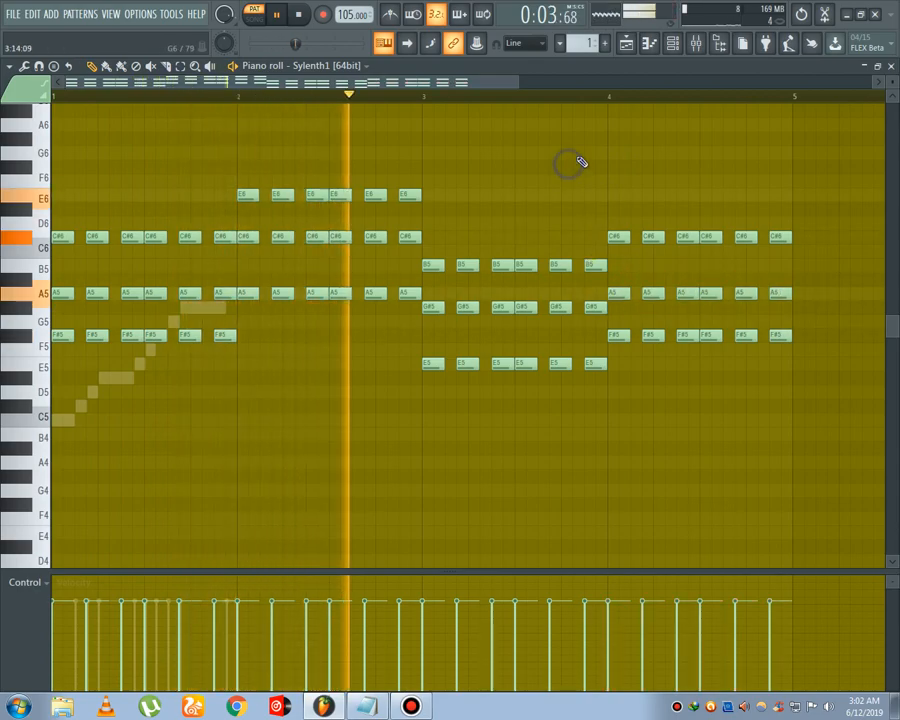
Step: Select all the Sylenth1 chords and raise them one octave
{"action": "left_click_drag", "start_coordinate": [784, 428], "coordinate": [54, 145]}
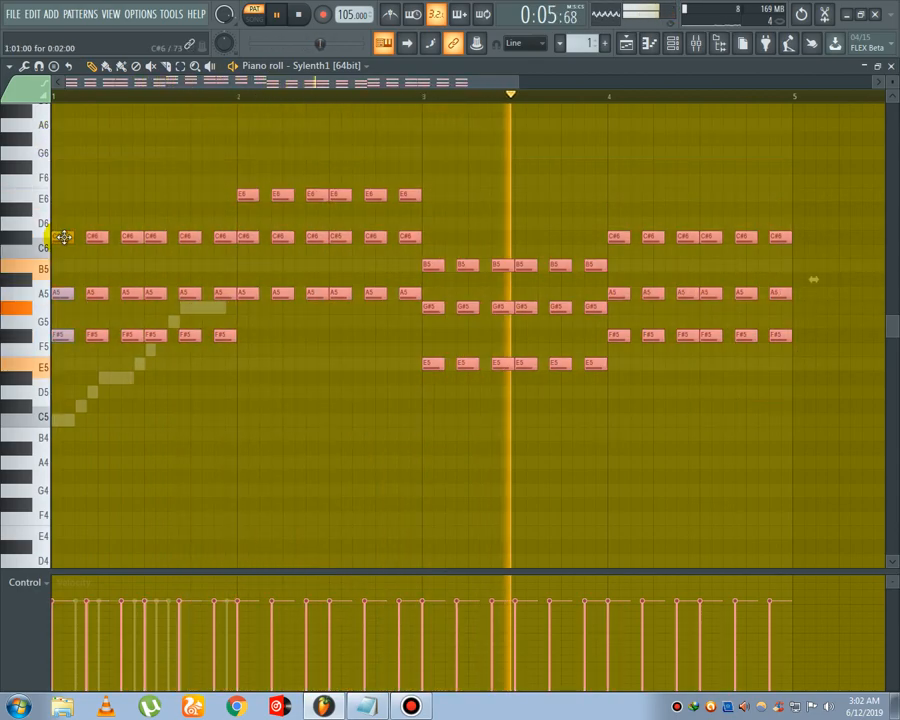
{"action": "left_click_drag", "start_coordinate": [63, 236], "coordinate": [63, 172]}
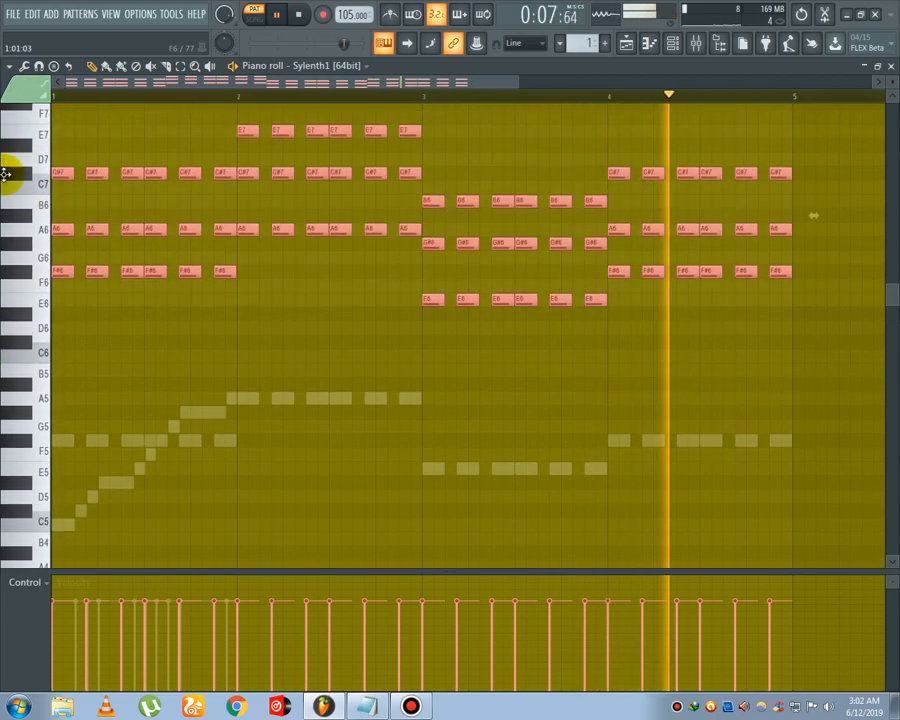
{"action": "scroll", "coordinate": [570, 400], "scroll_direction": "up", "scroll_amount": 2}
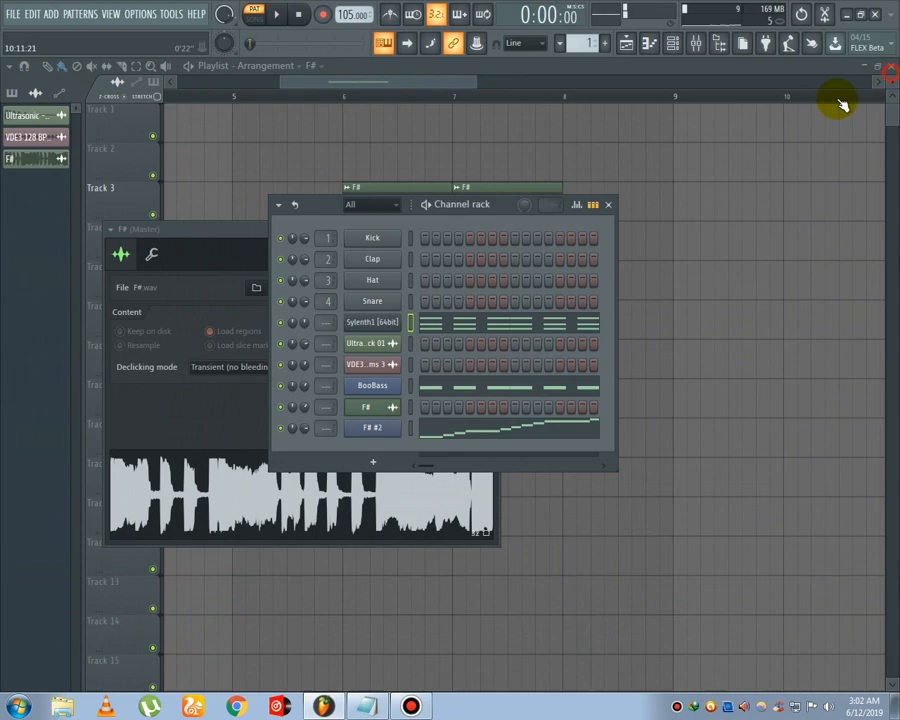
Step: Open the piano roll of the F# #2 slicer channel and delete all its slice notes
{"action": "left_click", "coordinate": [675, 48]}
{"action": "right_click", "coordinate": [368, 426]}
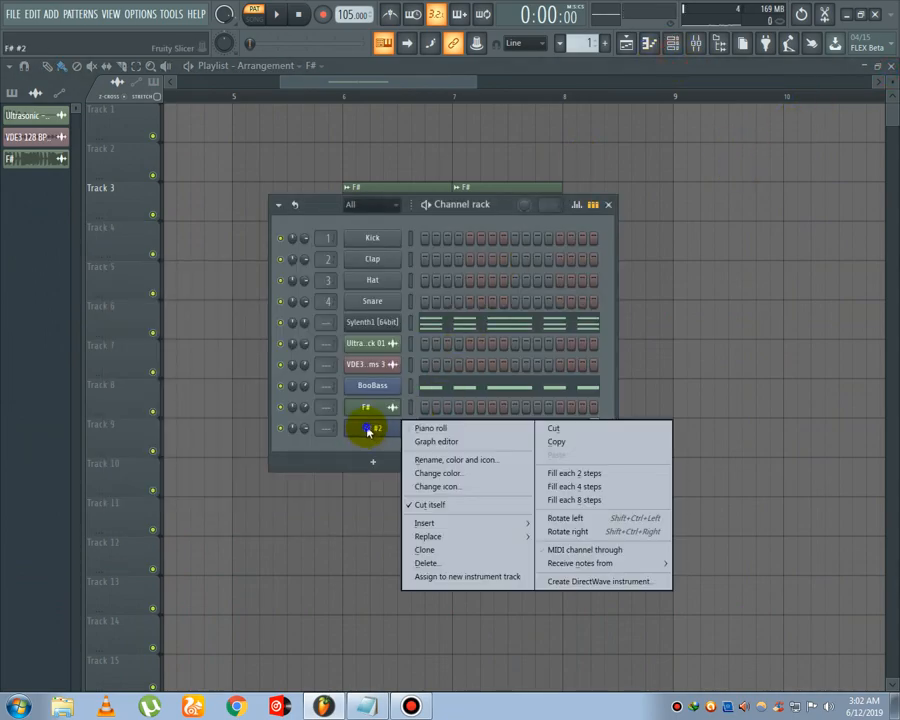
{"action": "left_click", "coordinate": [418, 425]}
{"action": "left_click_drag", "start_coordinate": [422, 492], "coordinate": [6, 140]}
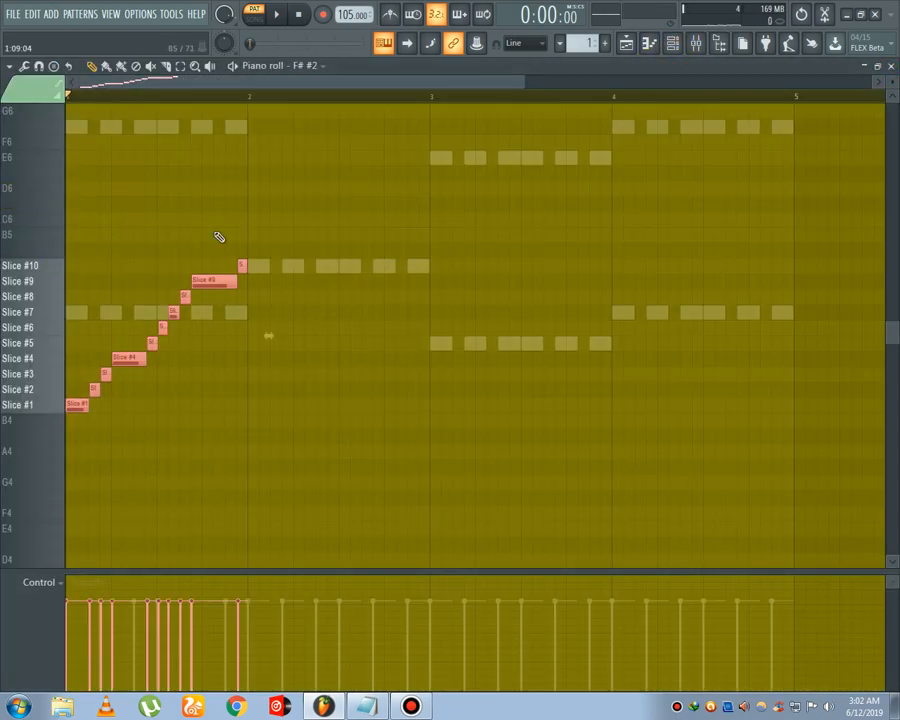
{"action": "key", "text": "Delete"}
Step: Start bar 1 with a Slice #1 note followed directly by a Slice #4 note, and play the pattern
{"action": "scroll", "coordinate": [178, 88], "scroll_direction": "up", "scroll_amount": 1}
{"action": "left_click_drag", "start_coordinate": [179, 86], "coordinate": [20, 96]}
{"action": "scroll", "coordinate": [130, 87], "scroll_direction": "up", "scroll_amount": 1}
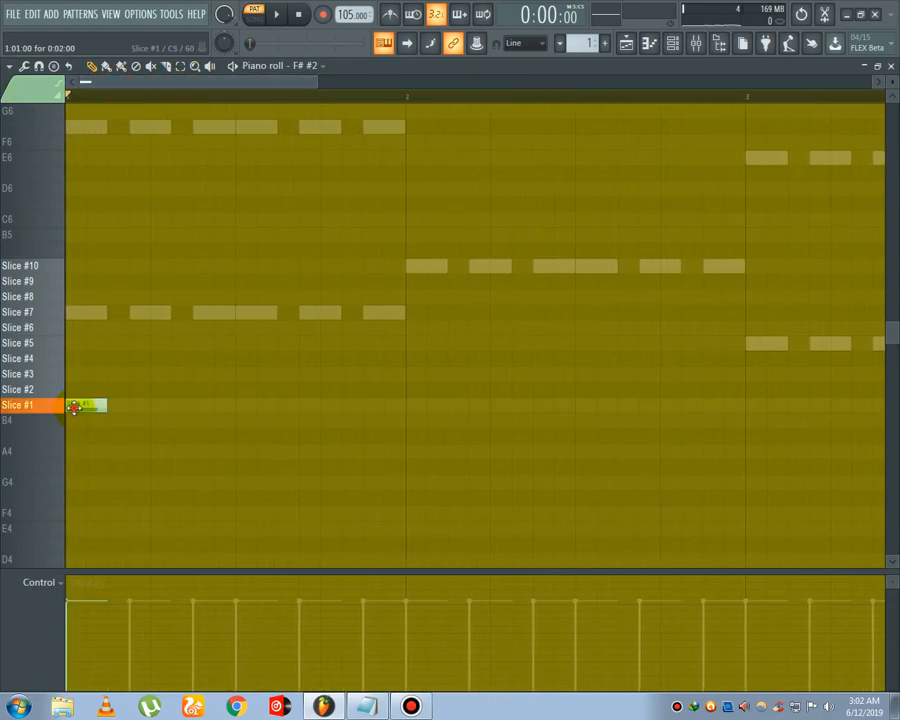
{"action": "mouse_move", "coordinate": [136, 361]}
{"action": "left_mouse_down"}
{"action": "mouse_move", "coordinate": [114, 341]}
{"action": "mouse_move", "coordinate": [118, 315]}
{"action": "mouse_move", "coordinate": [117, 383]}
{"action": "mouse_move", "coordinate": [126, 357]}
{"action": "left_mouse_up"}
{"action": "key", "text": "space"}
{"action": "key", "text": "space"}
{"action": "key", "text": "space"}
{"action": "key", "text": "space"}
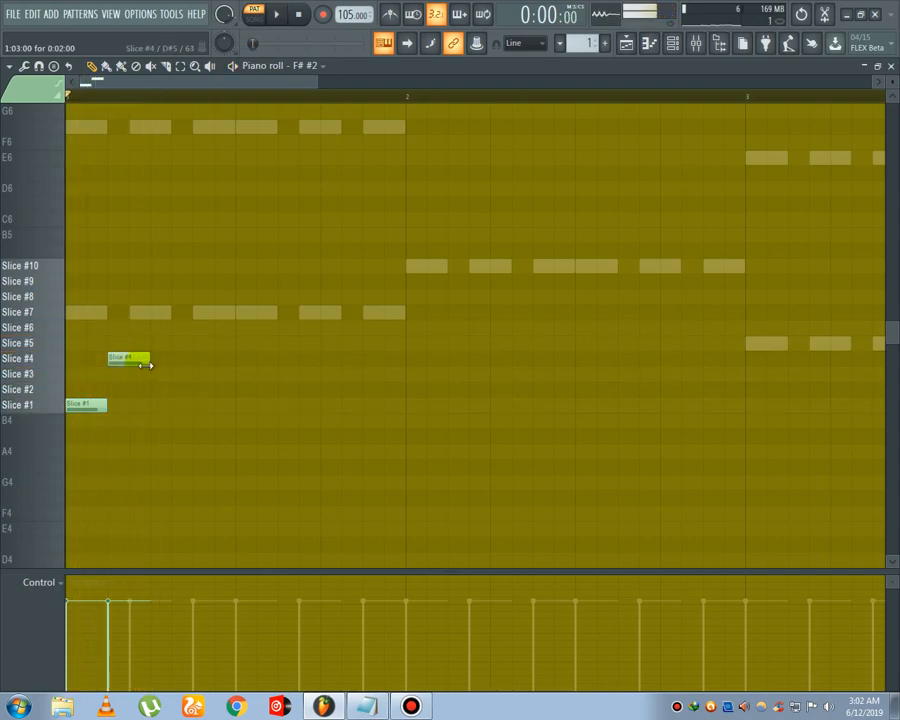
Step: Add a third note directly after Slice #4, settle it on Slice #6, and play the pattern
{"action": "left_click", "coordinate": [159, 334]}
{"action": "left_click_drag", "start_coordinate": [165, 343], "coordinate": [162, 349]}
{"action": "key", "text": "space"}
{"action": "key", "text": "space"}
{"action": "left_click_drag", "start_coordinate": [175, 358], "coordinate": [180, 328]}
{"action": "key", "text": "space"}
{"action": "key", "text": "space"}
{"action": "key", "text": "space"}
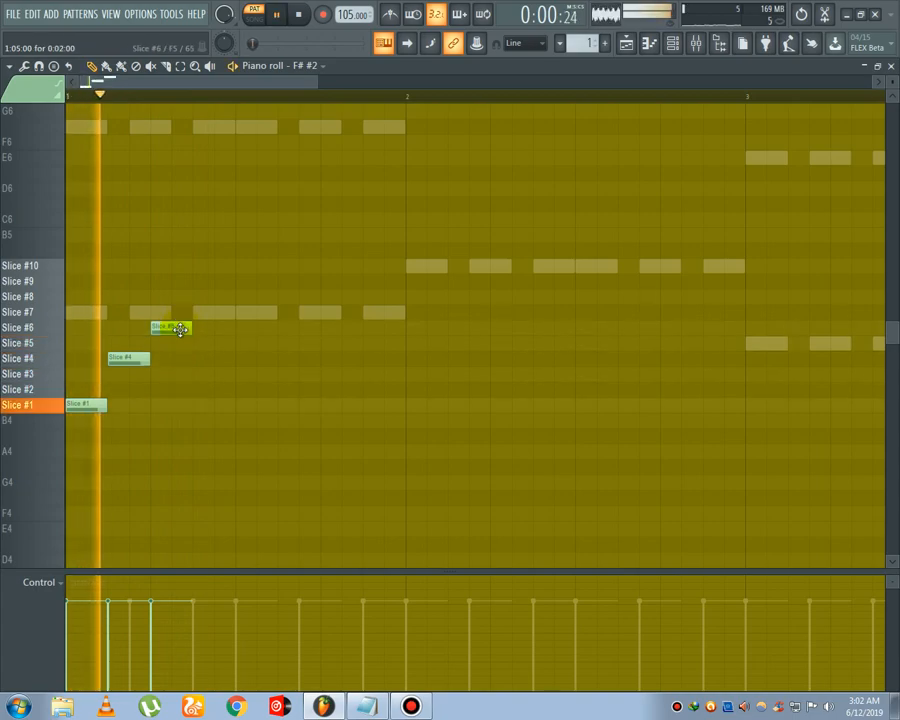
{"action": "key", "text": "space"}
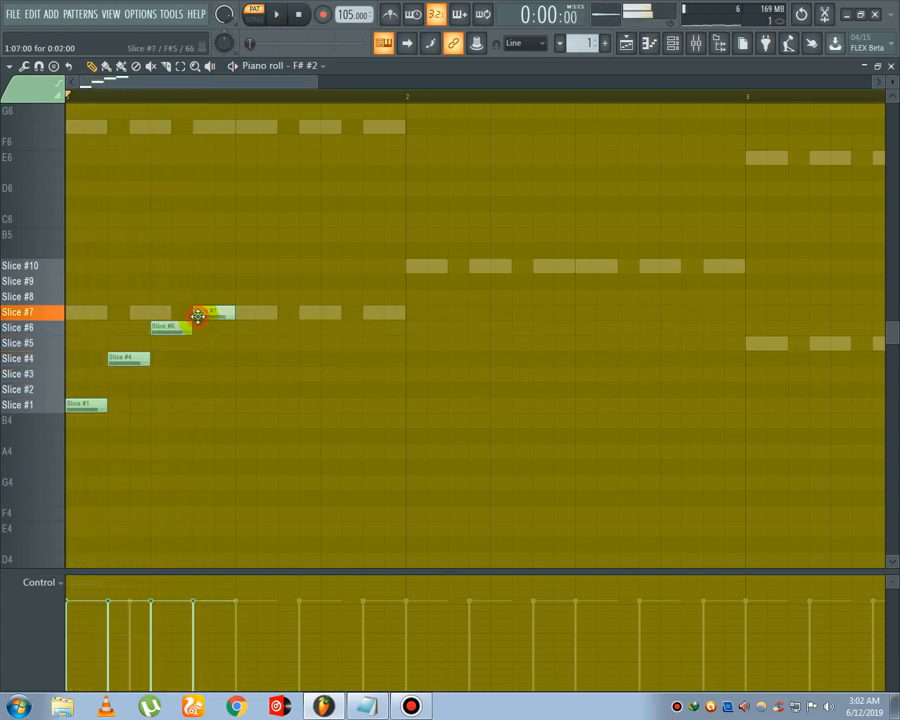
Step: Set the fourth note of bar 1 to Slice #5 and play the pattern
{"action": "left_click_drag", "start_coordinate": [212, 342], "coordinate": [211, 357]}
{"action": "key", "text": "space"}
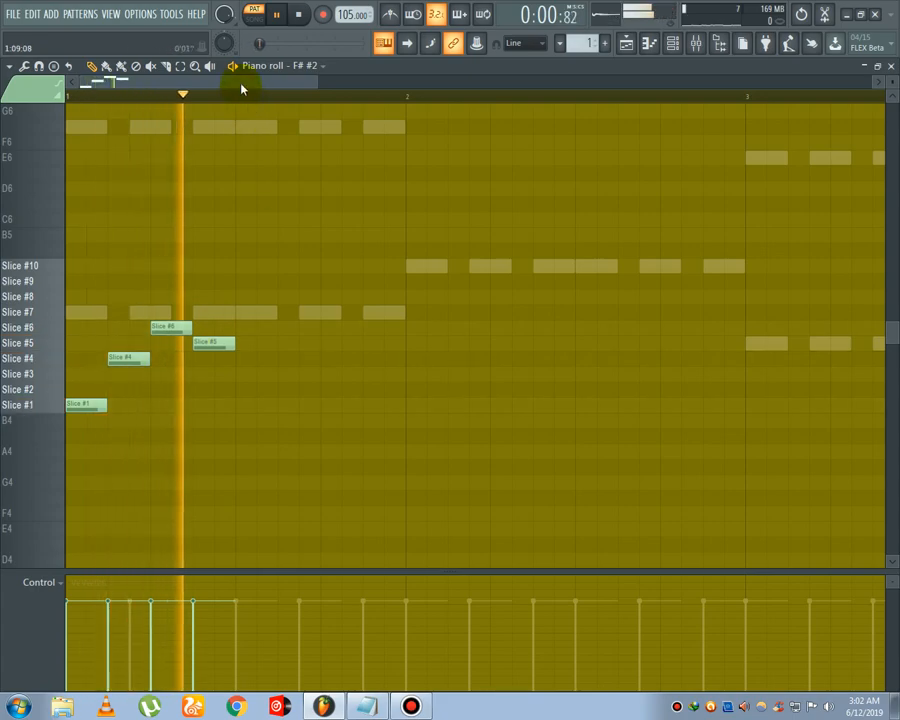
{"action": "key", "text": "space"}
Step: Copy the four slice notes into the second half of bar 1
{"action": "scroll", "coordinate": [236, 108], "scroll_direction": "down", "scroll_amount": 3}
{"action": "scroll", "coordinate": [241, 103], "scroll_direction": "down", "scroll_amount": 2}
{"action": "scroll", "coordinate": [270, 398], "scroll_direction": "up", "scroll_amount": 2}
{"action": "left_click_drag", "start_coordinate": [308, 423], "coordinate": [46, 219]}
{"action": "left_click_drag", "start_coordinate": [130, 283], "coordinate": [246, 283]}
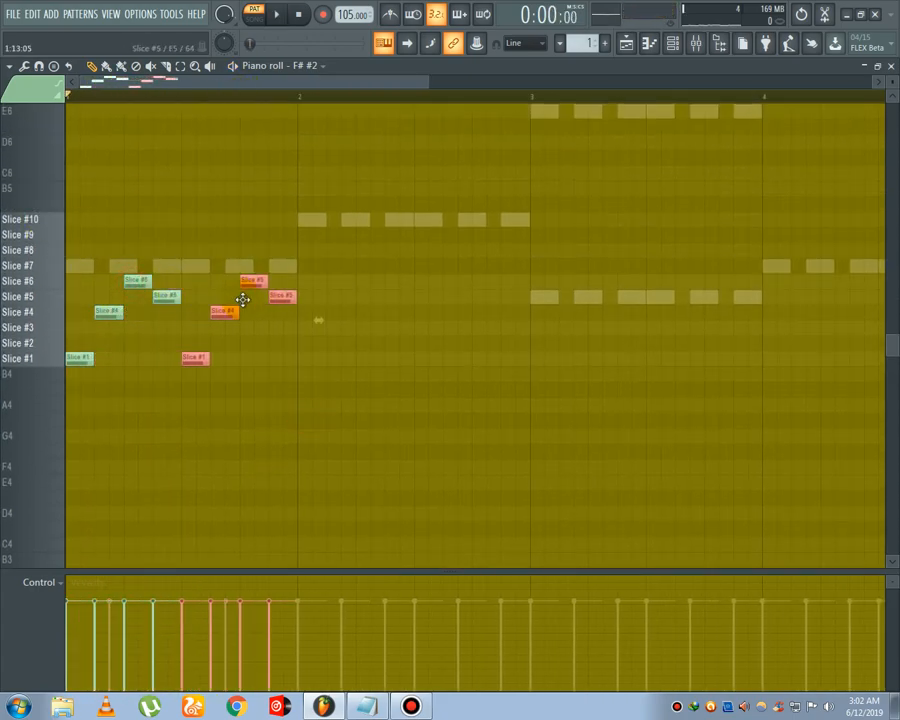
Step: Lower the last note of bar 1 to Slice #3 and play the pattern
{"action": "left_click", "coordinate": [281, 364]}
{"action": "key", "text": "space"}
{"action": "key", "text": "space"}
{"action": "left_click_drag", "start_coordinate": [287, 300], "coordinate": [287, 316]}
{"action": "key", "text": "space"}
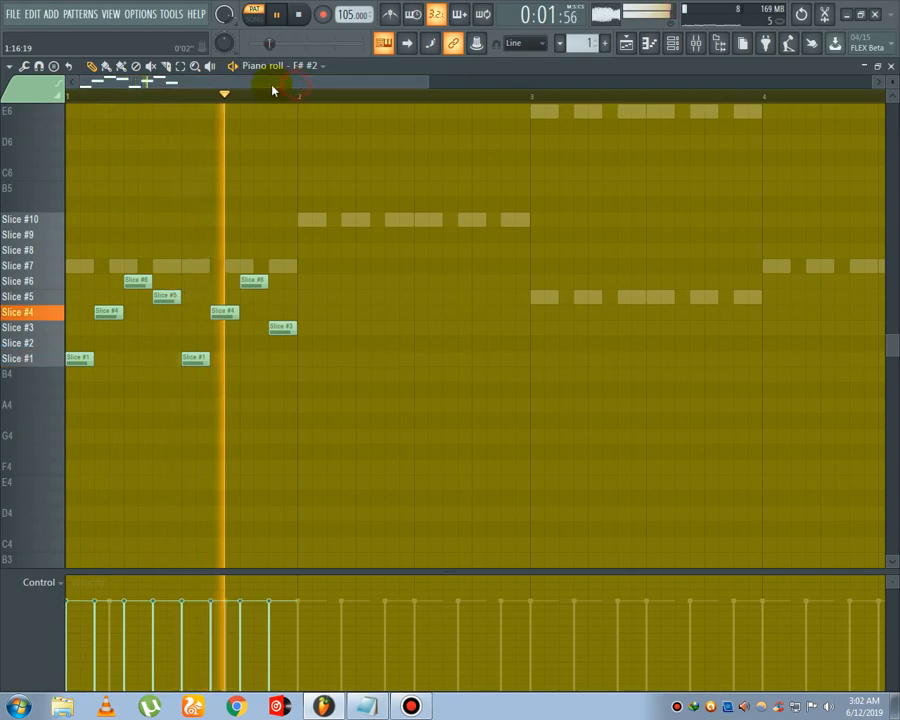
{"action": "key", "text": "space"}
Step: Duplicate all the bar 1 slice notes into bar 2 and play the pattern
{"action": "key", "text": "ctrl+a"}
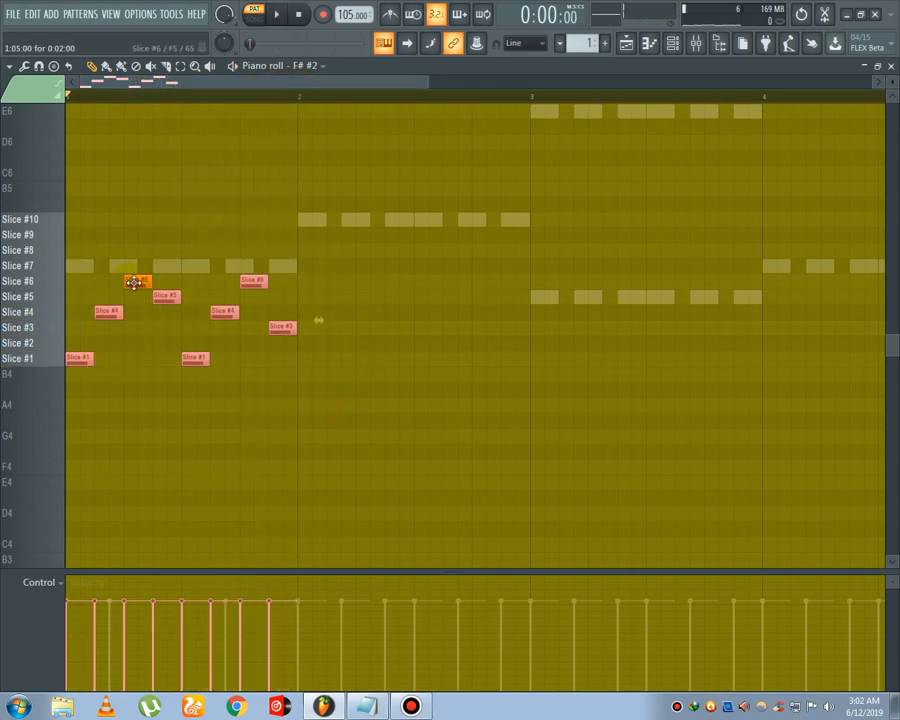
{"action": "key", "text": "ctrl+b"}
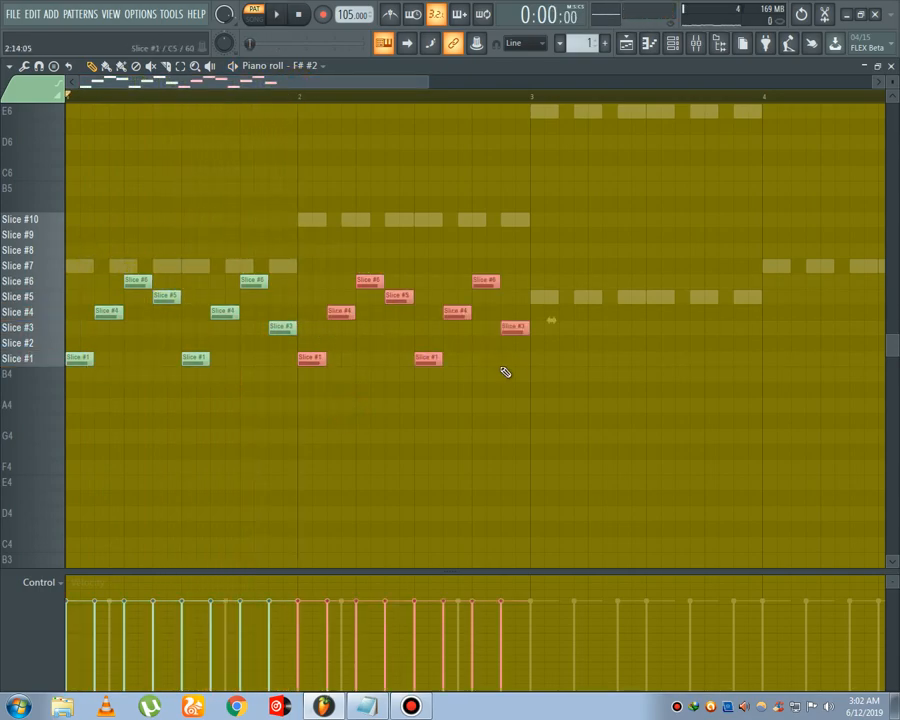
{"action": "left_click", "coordinate": [505, 372]}
{"action": "key", "text": "space"}
{"action": "left_click_drag", "start_coordinate": [312, 88], "coordinate": [322, 92]}
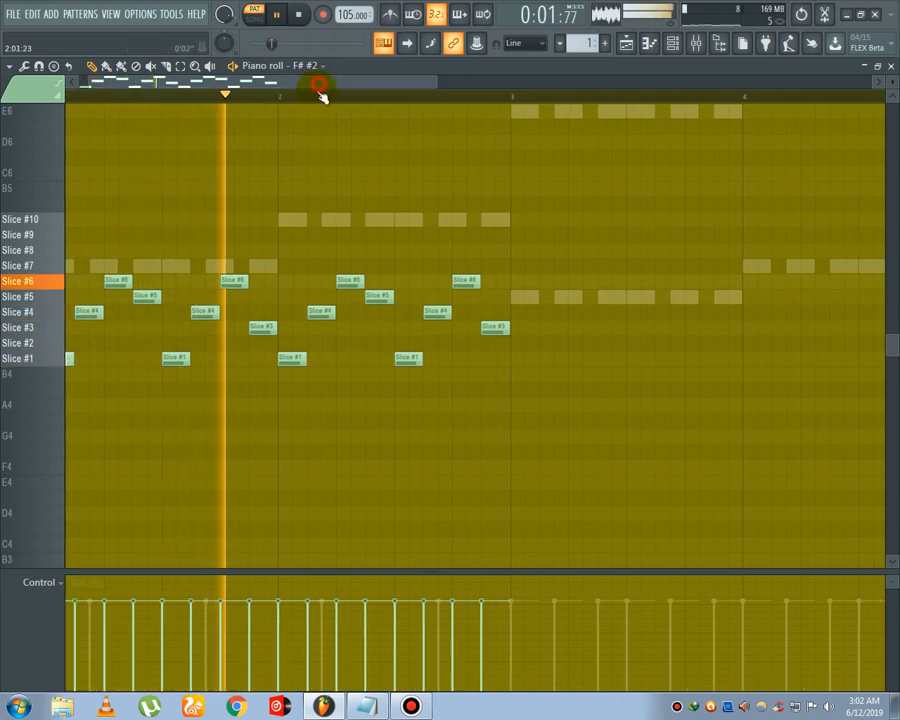
Step: Lower the sixth note of bar 2 to Slice #2 and the seventh to Slice #4, auditioning from bar 2
{"action": "left_click", "coordinate": [281, 97]}
{"action": "key", "text": "space"}
{"action": "left_click", "coordinate": [440, 311]}
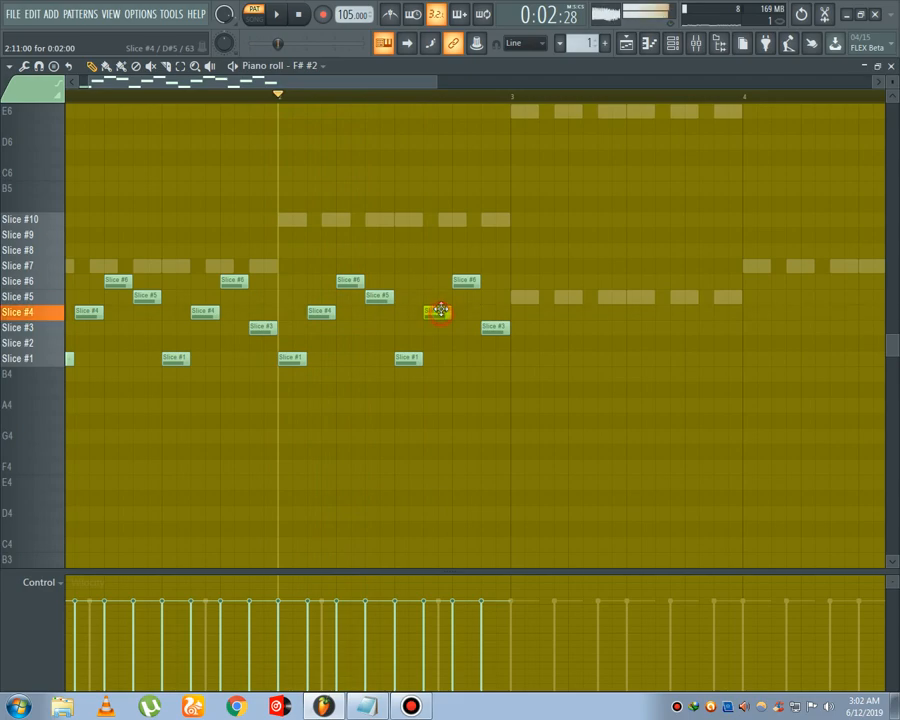
{"action": "left_click_drag", "start_coordinate": [441, 293], "coordinate": [436, 345]}
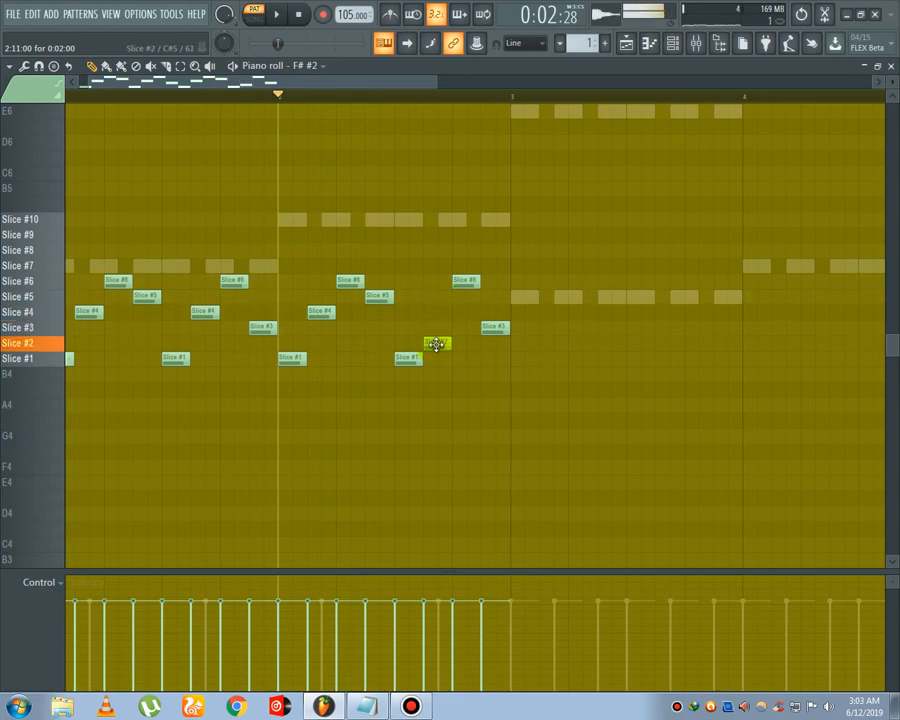
{"action": "key", "text": "space"}
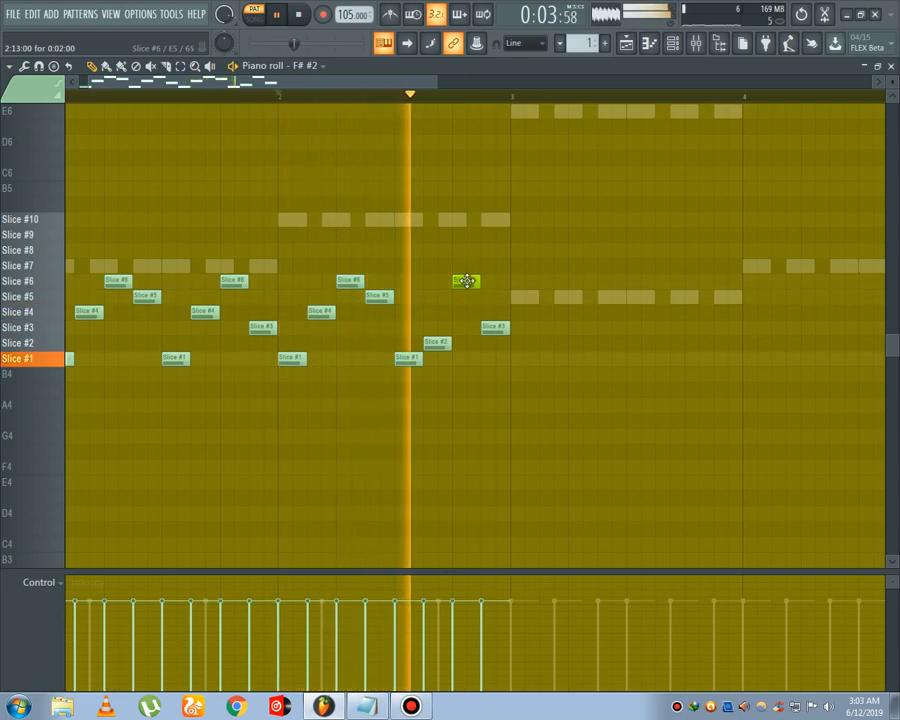
{"action": "key", "text": "space"}
{"action": "left_click_drag", "start_coordinate": [466, 307], "coordinate": [466, 318]}
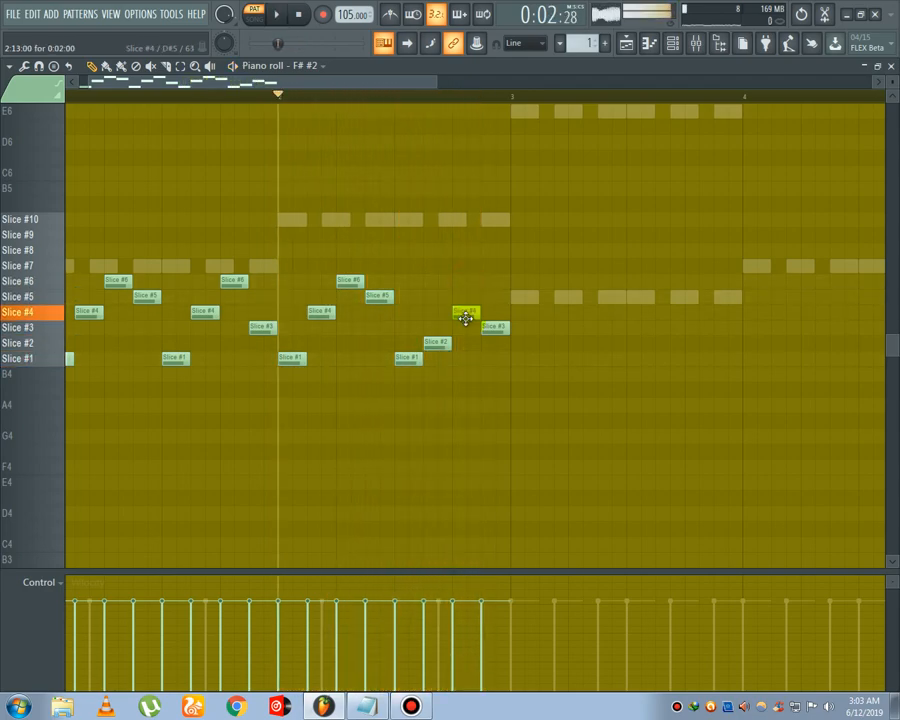
{"action": "key", "text": "space"}
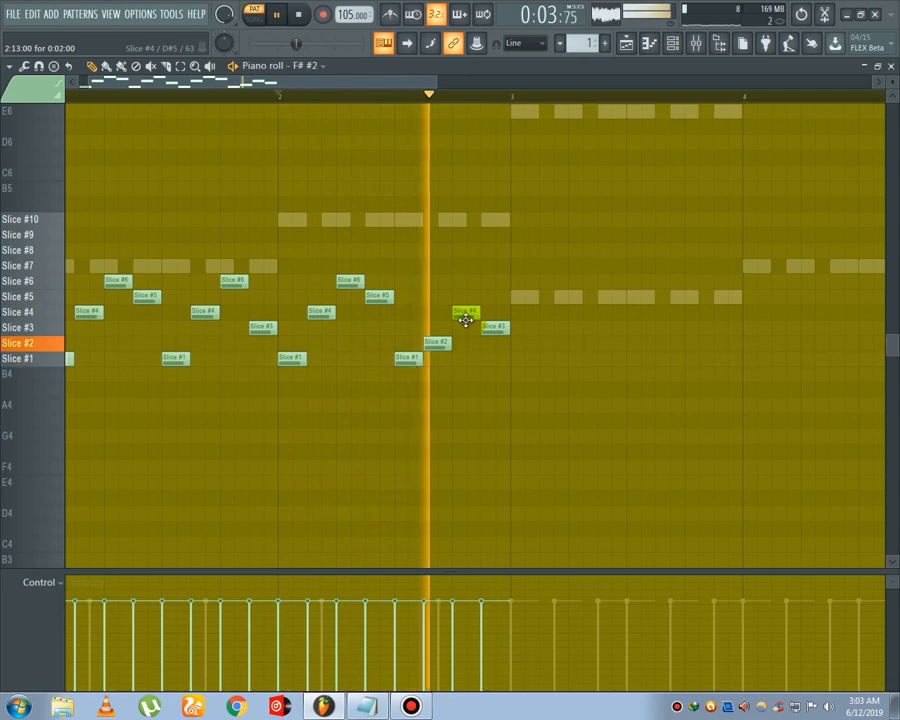
{"action": "key", "text": "space"}
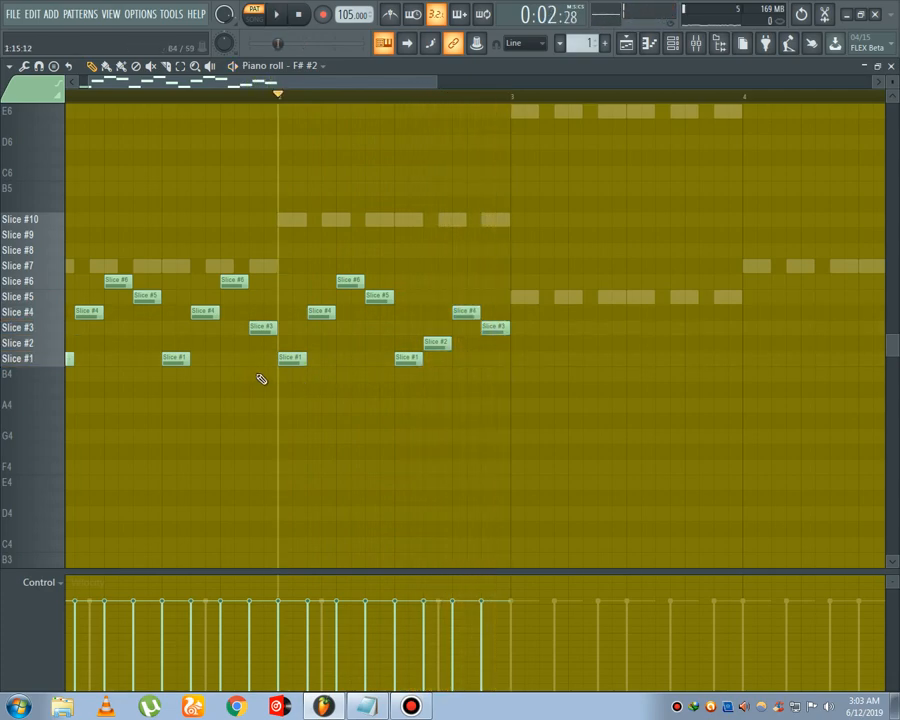
Step: Copy the eight slice notes of bar 1 into bar 3 and play them
{"action": "left_click_drag", "start_coordinate": [258, 382], "coordinate": [66, 214]}
{"action": "left_click_drag", "start_coordinate": [109, 309], "coordinate": [570, 336]}
{"action": "key", "text": "space"}
{"action": "left_click_drag", "start_coordinate": [396, 86], "coordinate": [438, 94]}
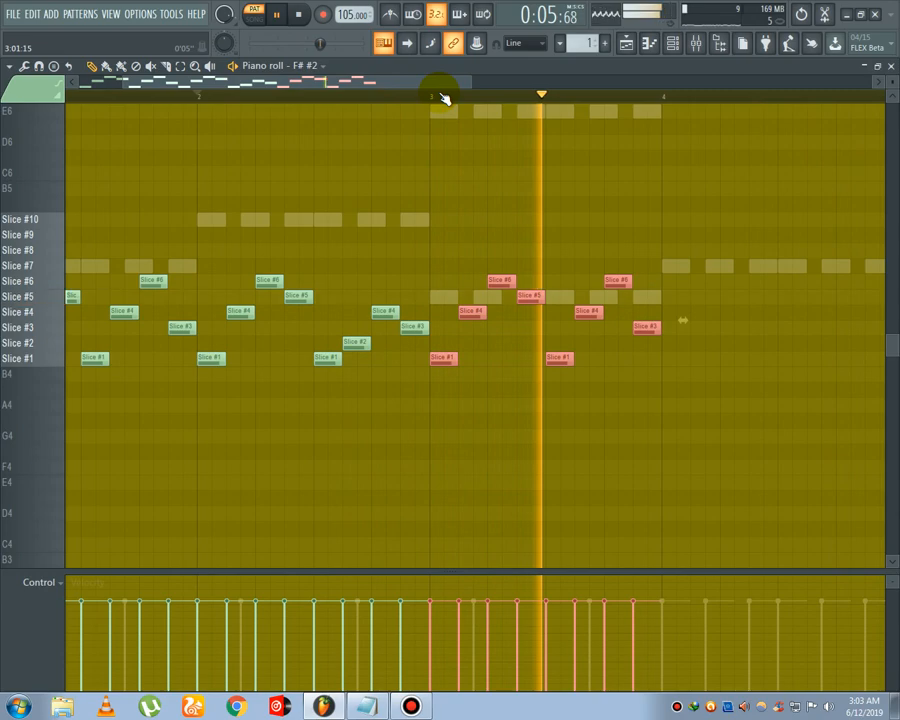
{"action": "key", "text": "space"}
Step: Copy the eight slice notes of bar 2 into bar 4 and play the result
{"action": "left_click_drag", "start_coordinate": [413, 364], "coordinate": [709, 348]}
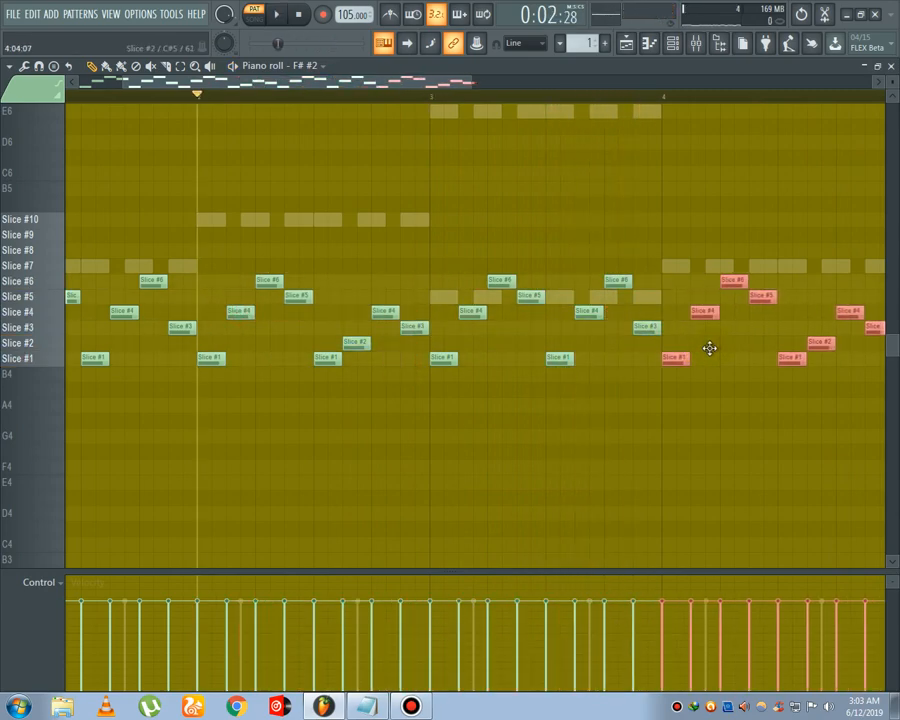
{"action": "key", "text": "space"}
{"action": "left_click_drag", "start_coordinate": [453, 86], "coordinate": [562, 109]}
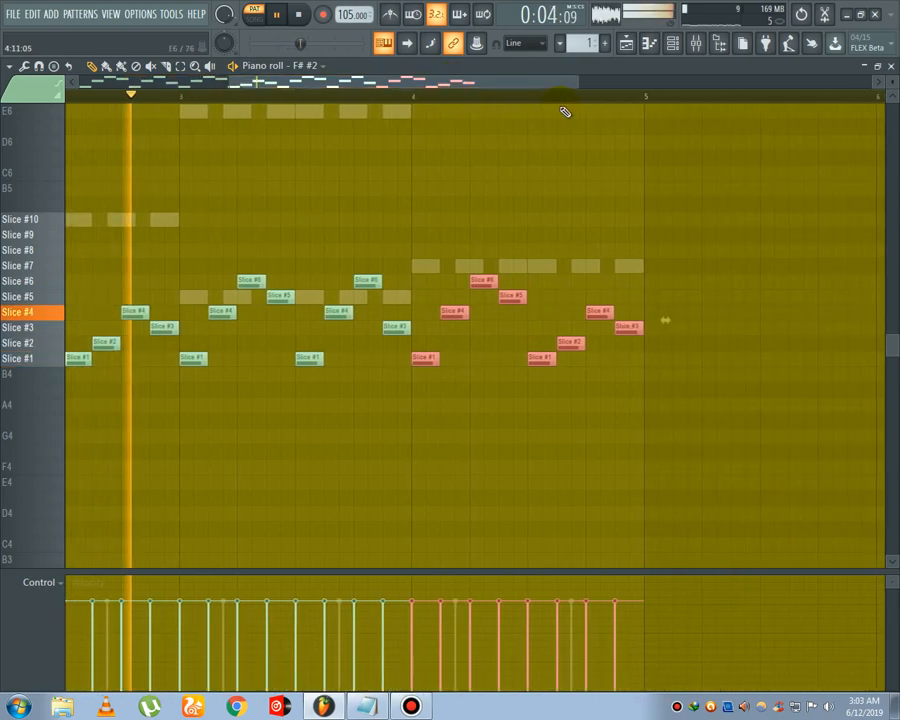
{"action": "left_click", "coordinate": [520, 172]}
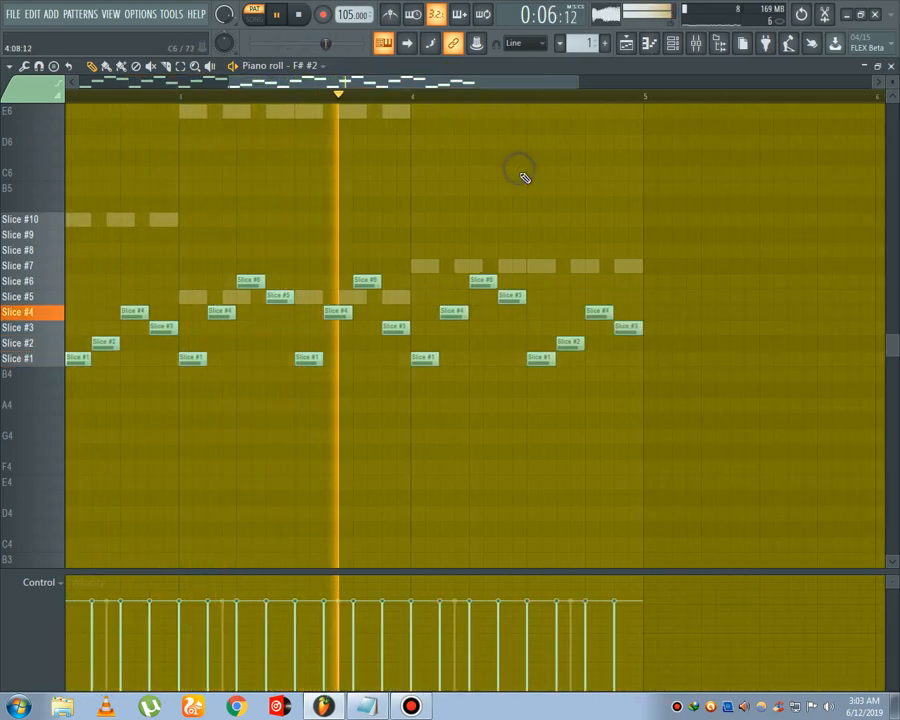
{"action": "key", "text": "space"}
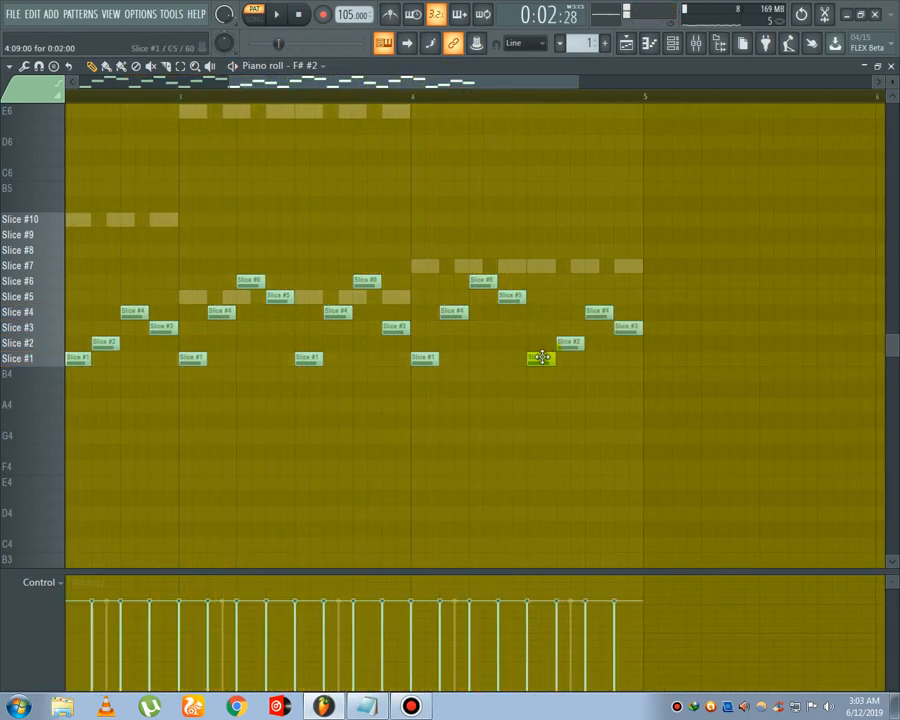
Step: Change the last three notes of bar 4 to Slice #4, Slice #6 and Slice #9, move the first of them lower, and play
{"action": "left_click_drag", "start_coordinate": [568, 346], "coordinate": [624, 233]}
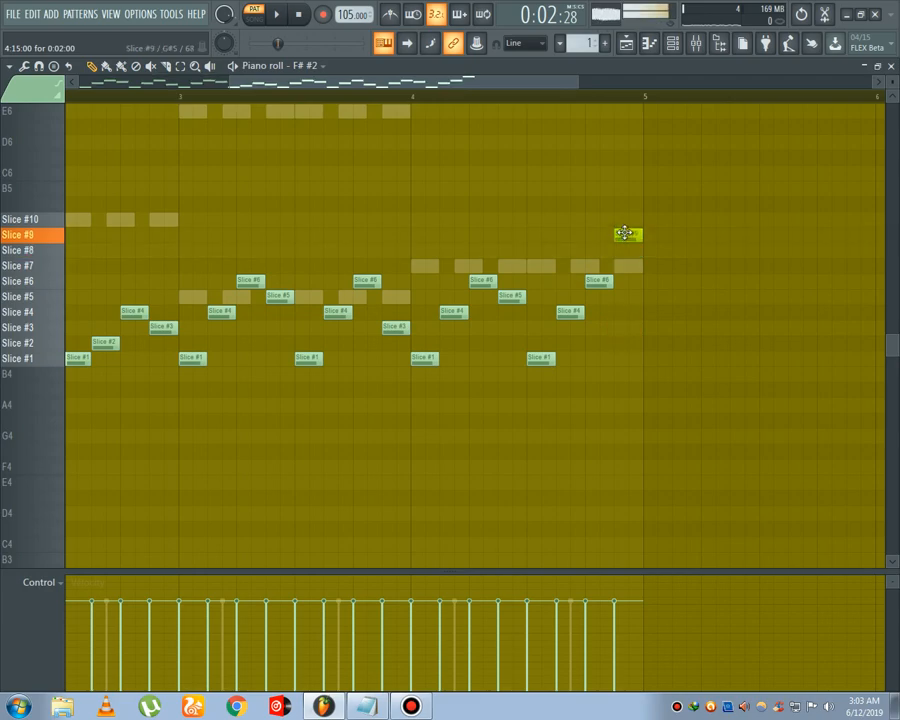
{"action": "key", "text": "space"}
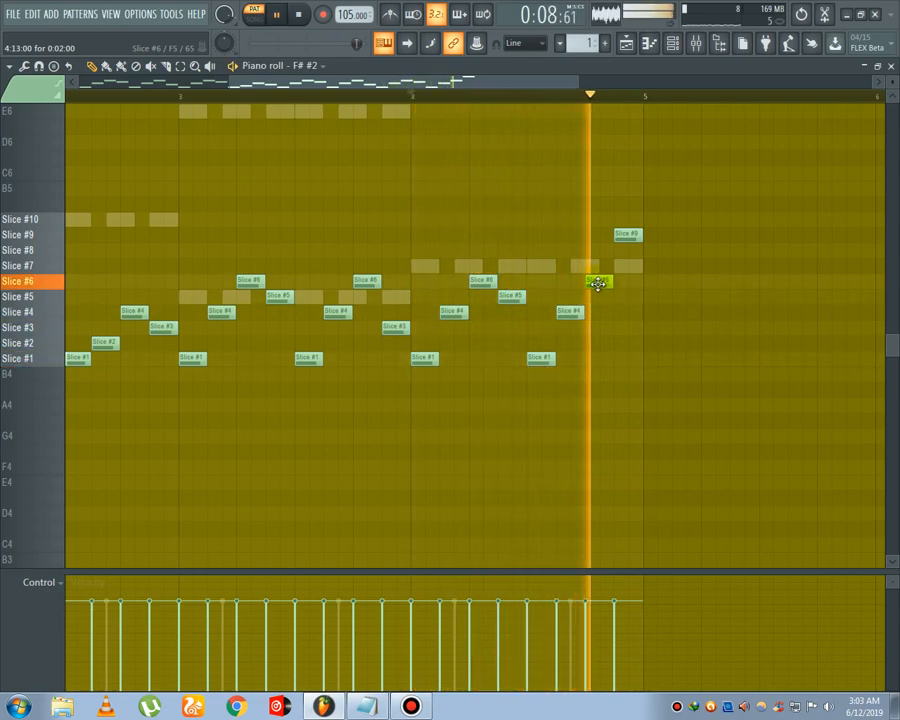
{"action": "key", "text": "space"}
{"action": "left_click_drag", "start_coordinate": [567, 311], "coordinate": [567, 326]}
{"action": "key", "text": "space"}
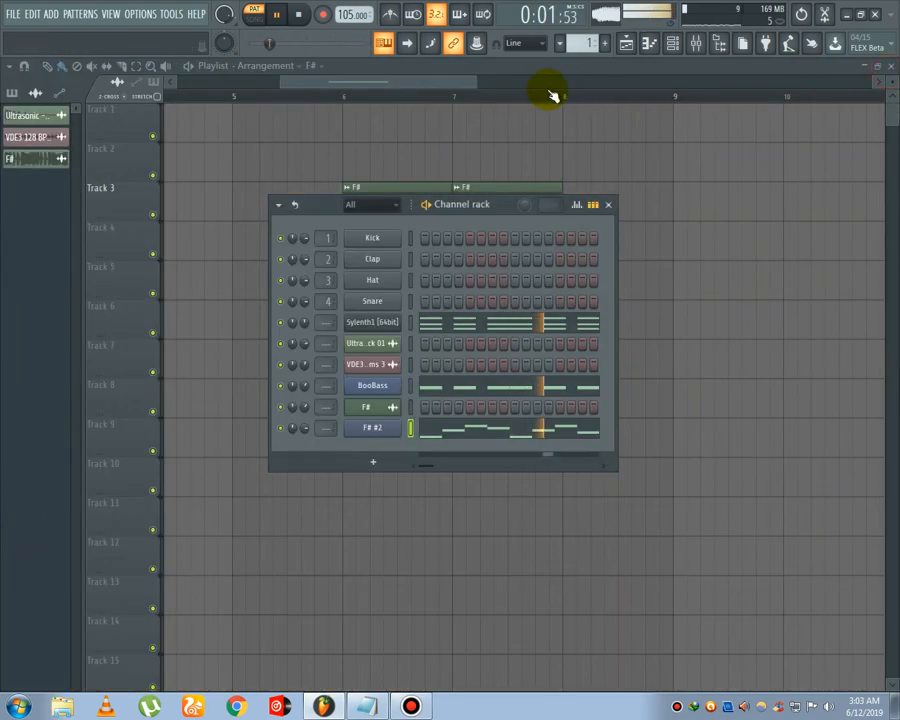
Step: Delete the F# audio clips from Track 3 of the playlist and stop playback
{"action": "left_click", "coordinate": [454, 90]}
{"action": "left_click_drag", "start_coordinate": [579, 181], "coordinate": [355, 203]}
{"action": "key", "text": "space"}
Step: Place Pattern 1 on Track 2 at bar 6, duplicate it at bar 10, and select the time range covering both clips
{"action": "right_click", "coordinate": [321, 70]}
{"action": "left_click", "coordinate": [364, 297]}
{"action": "left_click", "coordinate": [347, 175]}
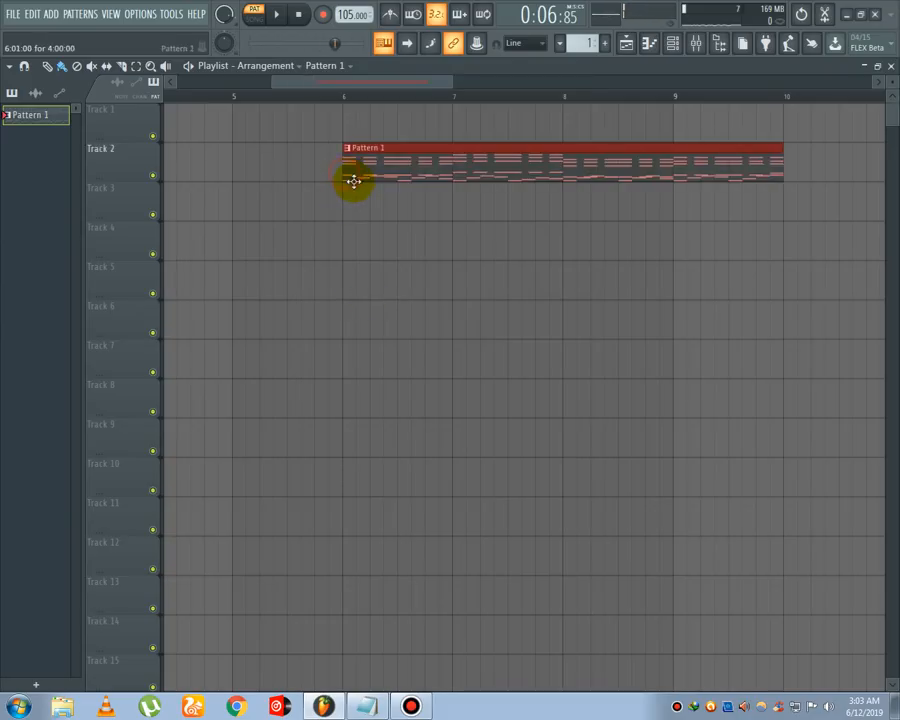
{"action": "scroll", "coordinate": [416, 98], "scroll_direction": "down", "scroll_amount": 5}
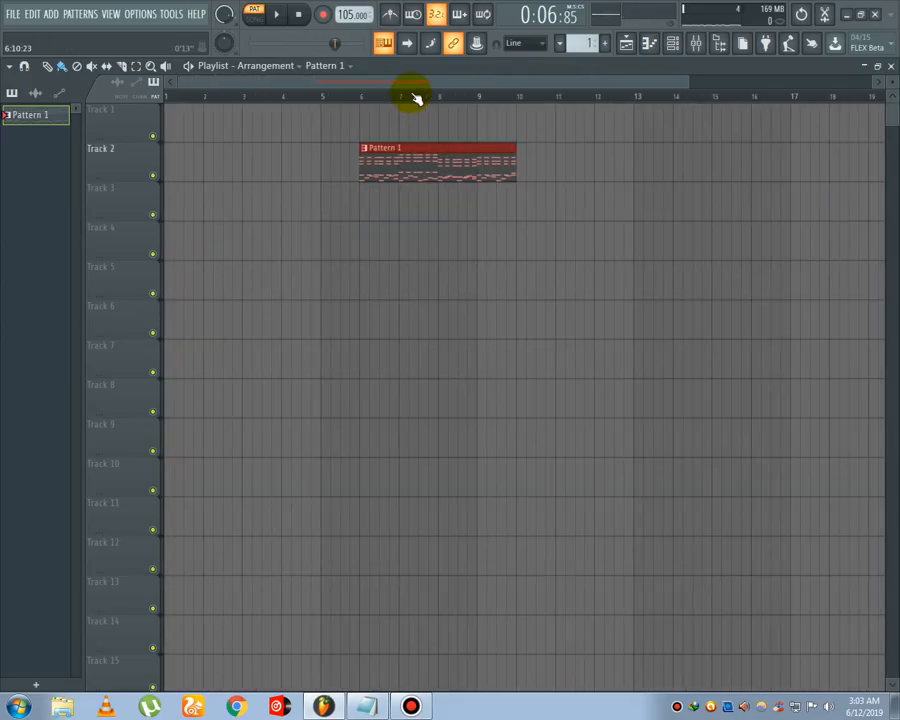
{"action": "key", "text": "ctrl+b"}
{"action": "left_click_drag", "start_coordinate": [363, 98], "coordinate": [677, 123]}
{"action": "scroll", "coordinate": [405, 95], "scroll_direction": "up", "scroll_amount": 2}
Step: Place Ultrasonic - Trap Kick 01 on Track 3 on each of the four beats of bar 6
{"action": "left_click", "coordinate": [350, 66]}
{"action": "left_click", "coordinate": [513, 578]}
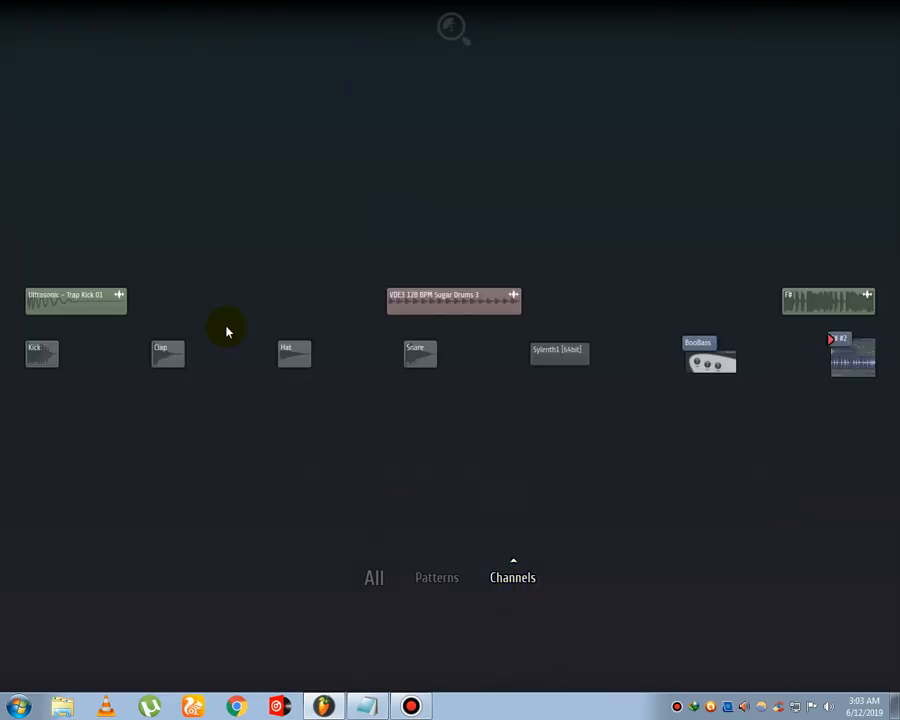
{"action": "left_click", "coordinate": [96, 314]}
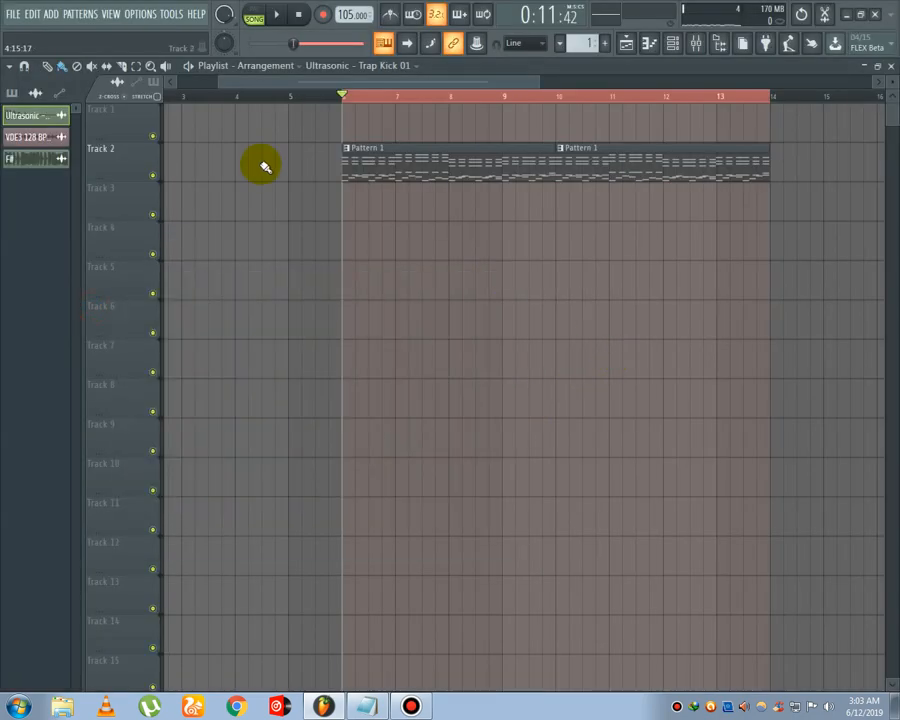
{"action": "left_click", "coordinate": [342, 207]}
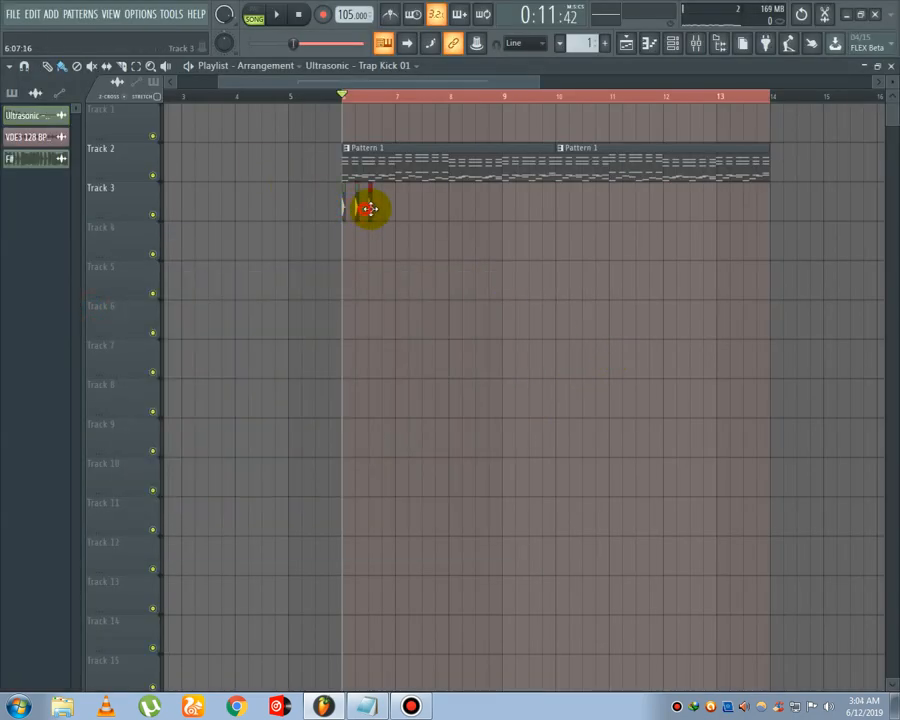
{"action": "left_click_drag", "start_coordinate": [377, 210], "coordinate": [345, 201]}
{"action": "left_click_drag", "start_coordinate": [425, 222], "coordinate": [335, 214]}
{"action": "key", "text": "ctrl+b"}
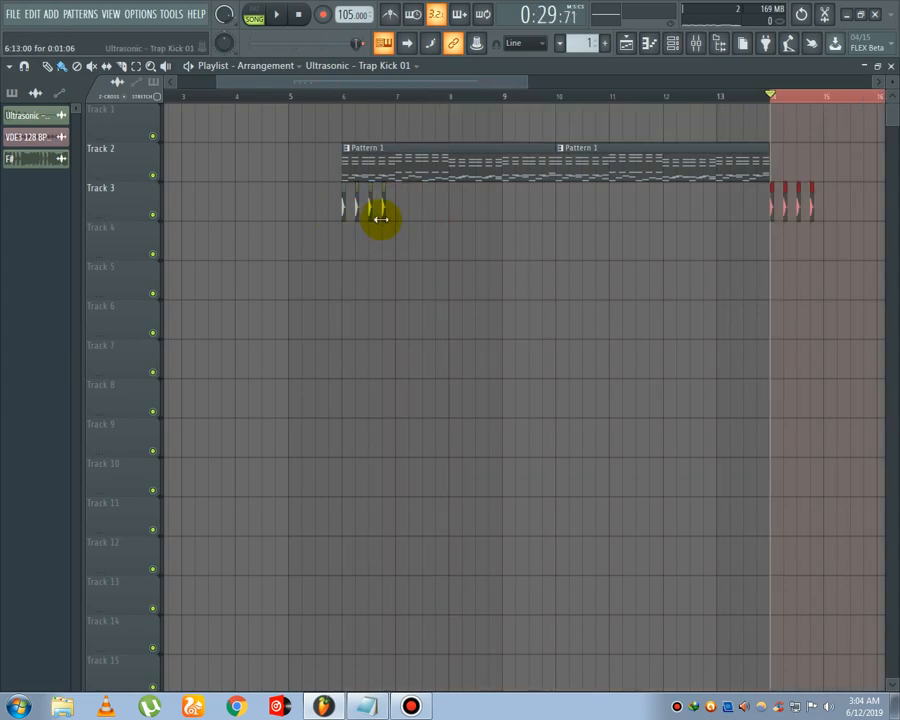
{"action": "right_click", "coordinate": [141, 72]}
{"action": "left_click", "coordinate": [154, 78]}
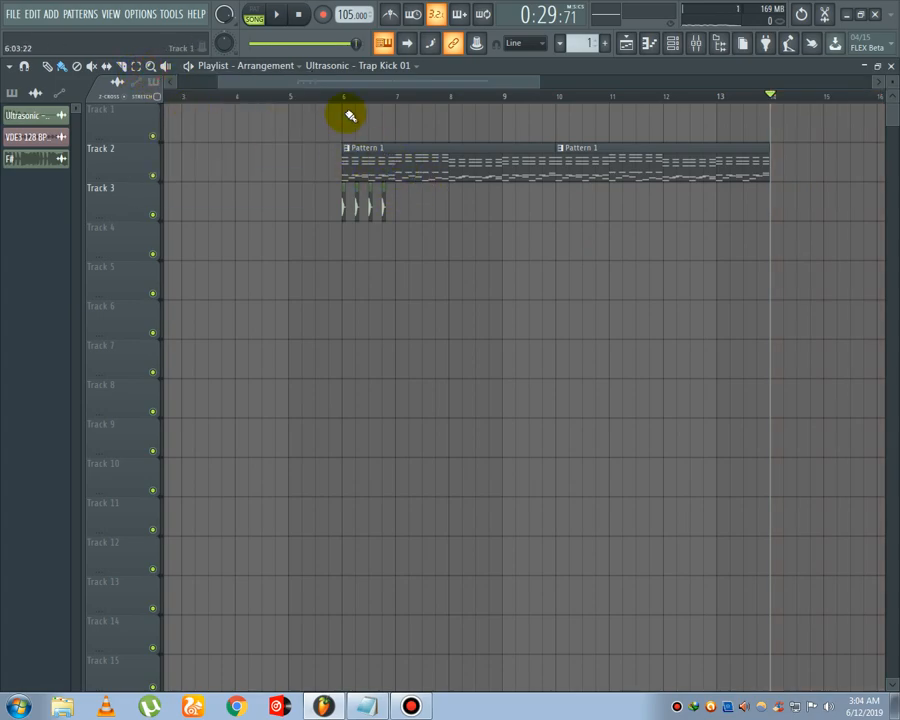
{"action": "left_click_drag", "start_coordinate": [350, 106], "coordinate": [767, 131]}
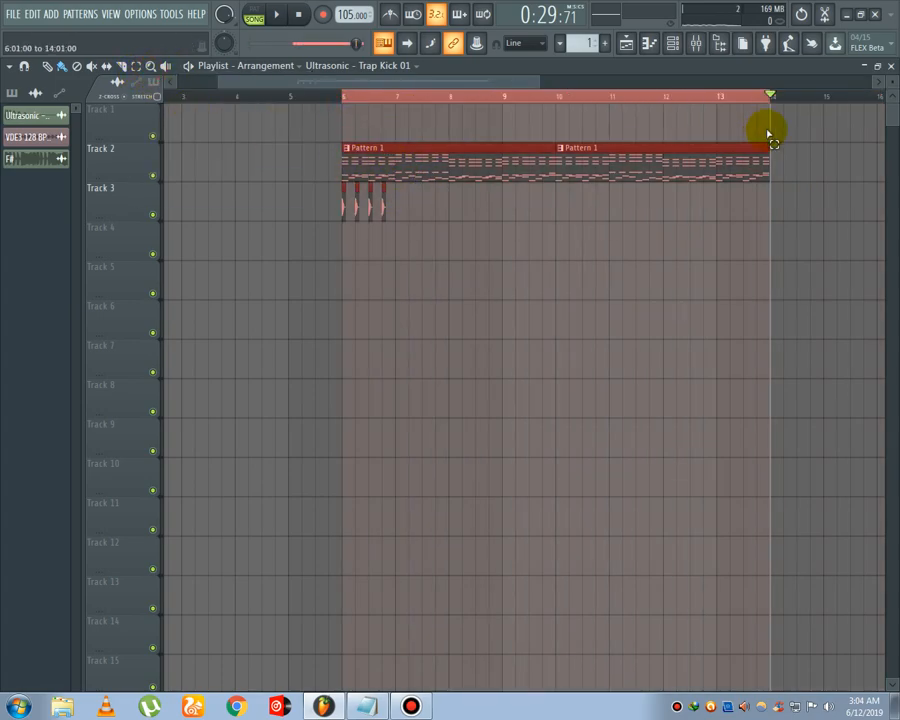
Step: Duplicate the kick clips on Track 3 so they fall on every beat of bars 6 through 13
{"action": "mouse_move", "coordinate": [410, 222]}
{"action": "left_mouse_down"}
{"action": "mouse_move", "coordinate": [342, 201]}
{"action": "mouse_move", "coordinate": [343, 210]}
{"action": "mouse_move", "coordinate": [400, 223]}
{"action": "left_mouse_up"}
{"action": "left_click_drag", "start_coordinate": [543, 231], "coordinate": [262, 211]}
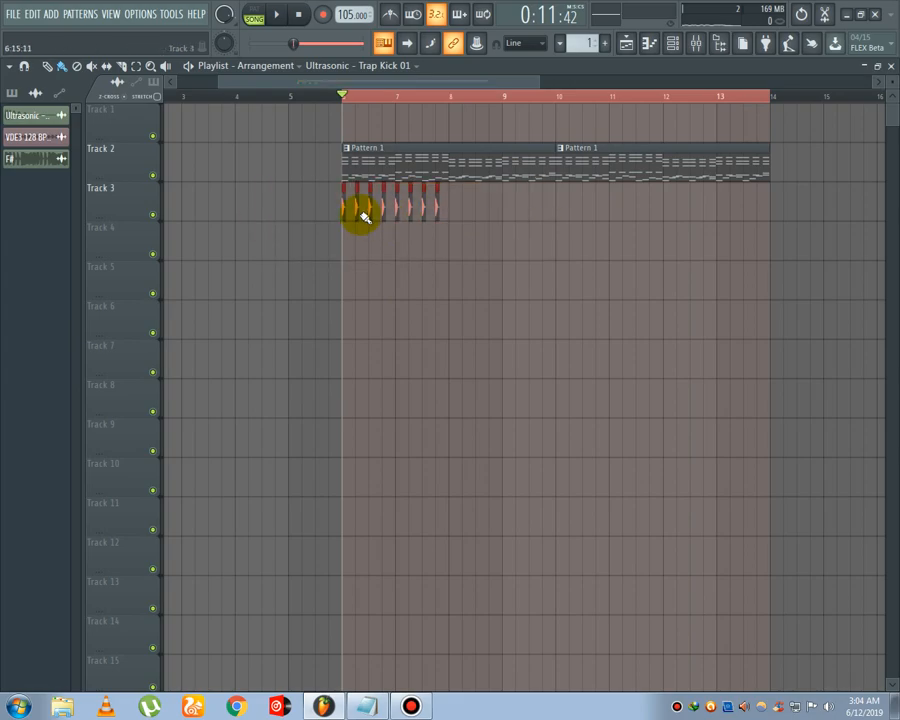
{"action": "left_click_drag", "start_coordinate": [342, 205], "coordinate": [456, 217]}
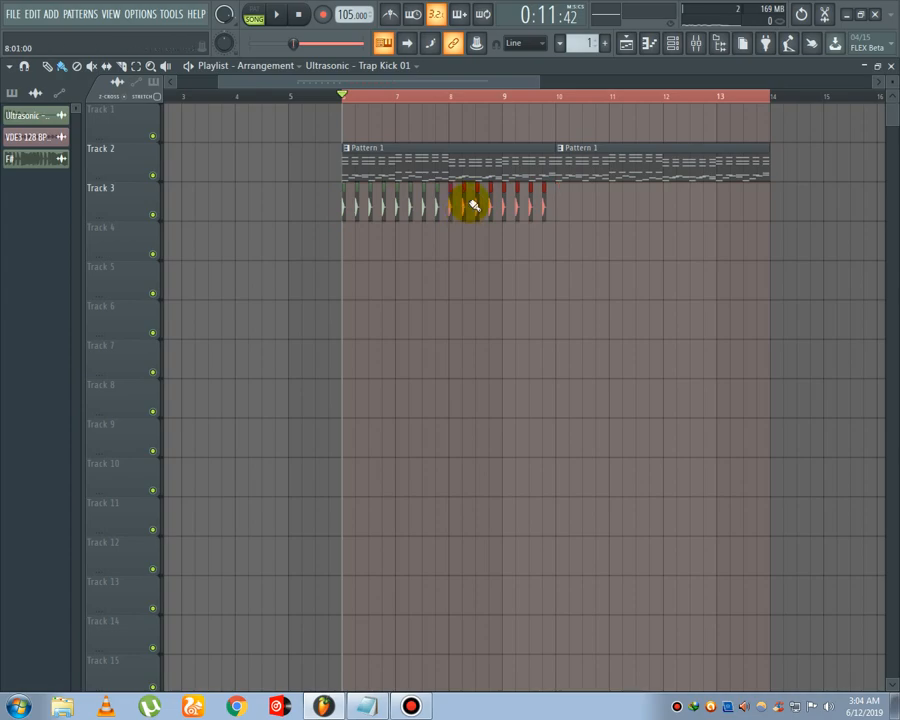
{"action": "mouse_move", "coordinate": [597, 233]}
{"action": "left_mouse_down"}
{"action": "mouse_move", "coordinate": [297, 221]}
{"action": "mouse_move", "coordinate": [580, 240]}
{"action": "left_mouse_up"}
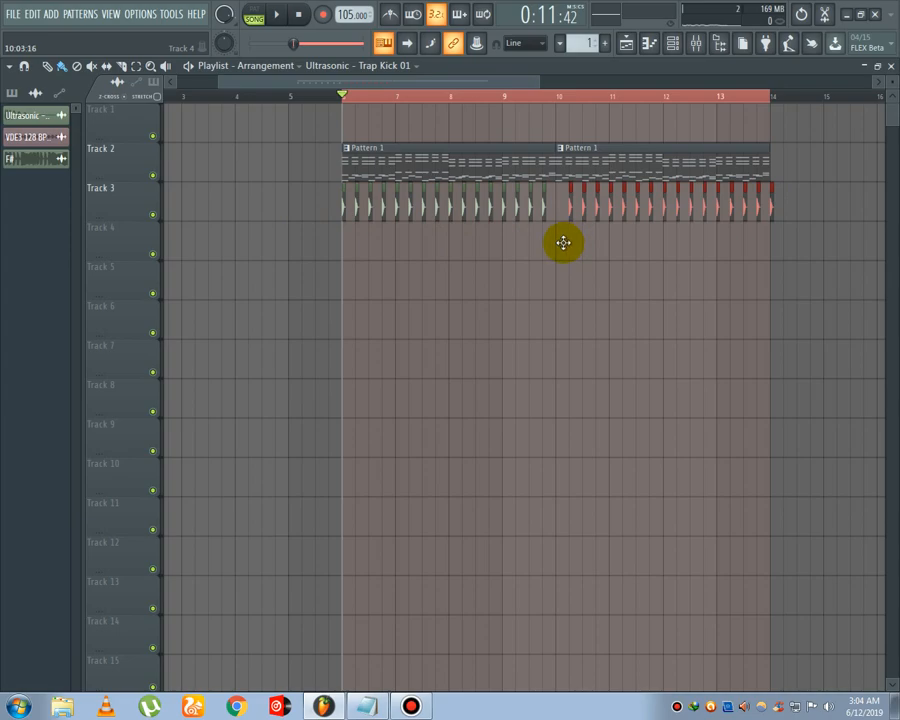
Step: Place VDE3 128 BPM Sugar Drums 3 on Track 4 at bar 6 and again at bar 10
{"action": "left_click", "coordinate": [402, 72]}
{"action": "left_click", "coordinate": [521, 591]}
{"action": "left_click_drag", "start_coordinate": [492, 295], "coordinate": [402, 231]}
{"action": "left_click_drag", "start_coordinate": [595, 270], "coordinate": [579, 230]}
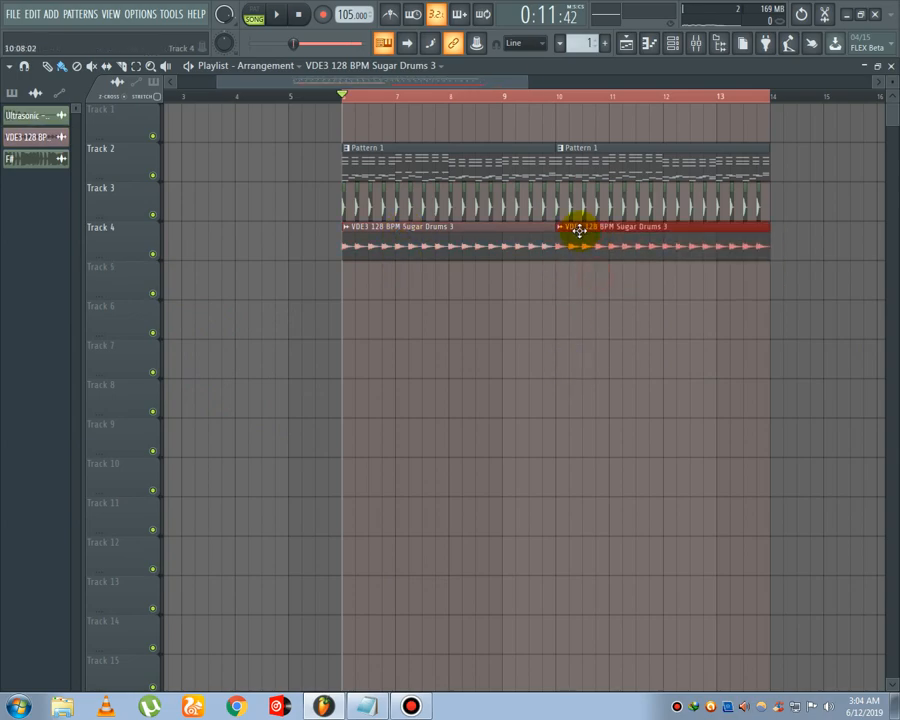
Step: Mute Track 2, play the kick with the drum loop, and adjust the Ultrasonic - Trap Kick 01 channel volume
{"action": "left_click", "coordinate": [153, 176]}
{"action": "key", "text": "space"}
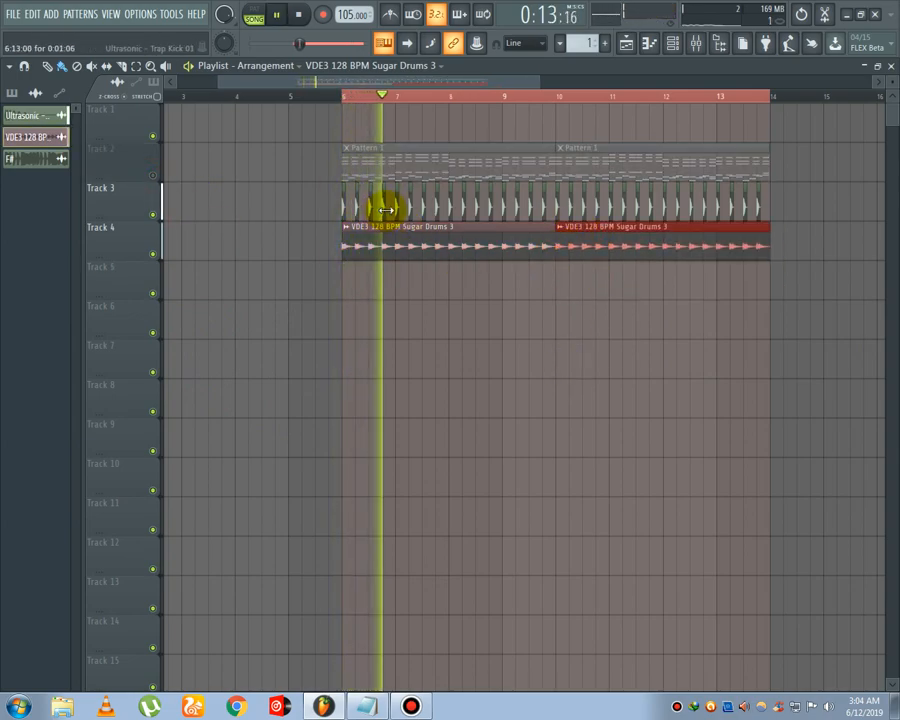
{"action": "double_click", "coordinate": [384, 204]}
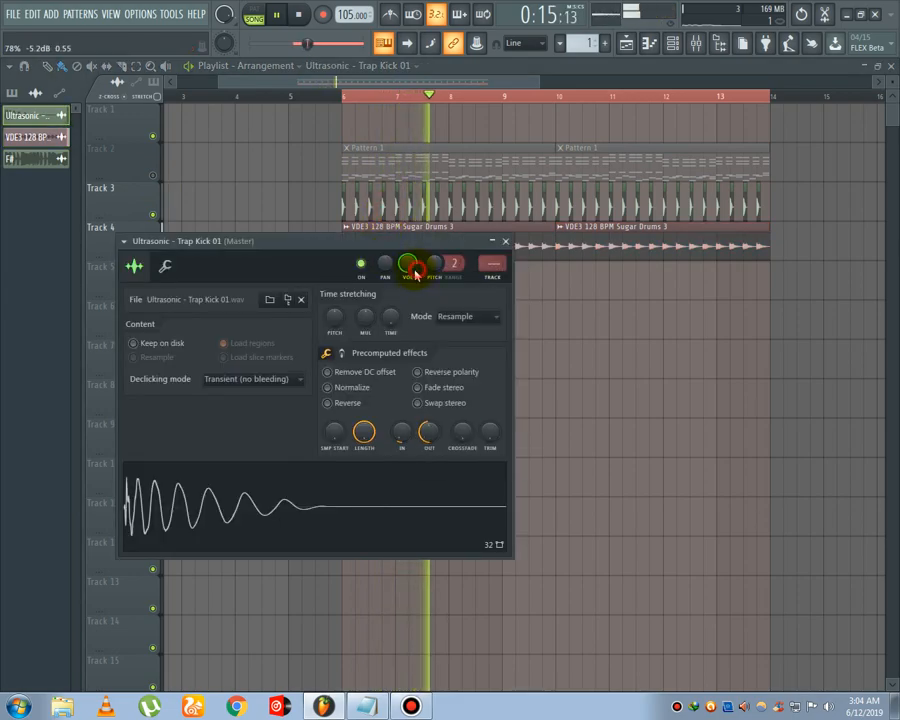
{"action": "right_click", "coordinate": [238, 160]}
Step: Unmute Track 2 and play the arrangement briefly with Pattern 1 included
{"action": "left_click", "coordinate": [153, 176]}
{"action": "key", "text": "space"}
{"action": "key", "text": "space"}
{"action": "key", "text": "space"}
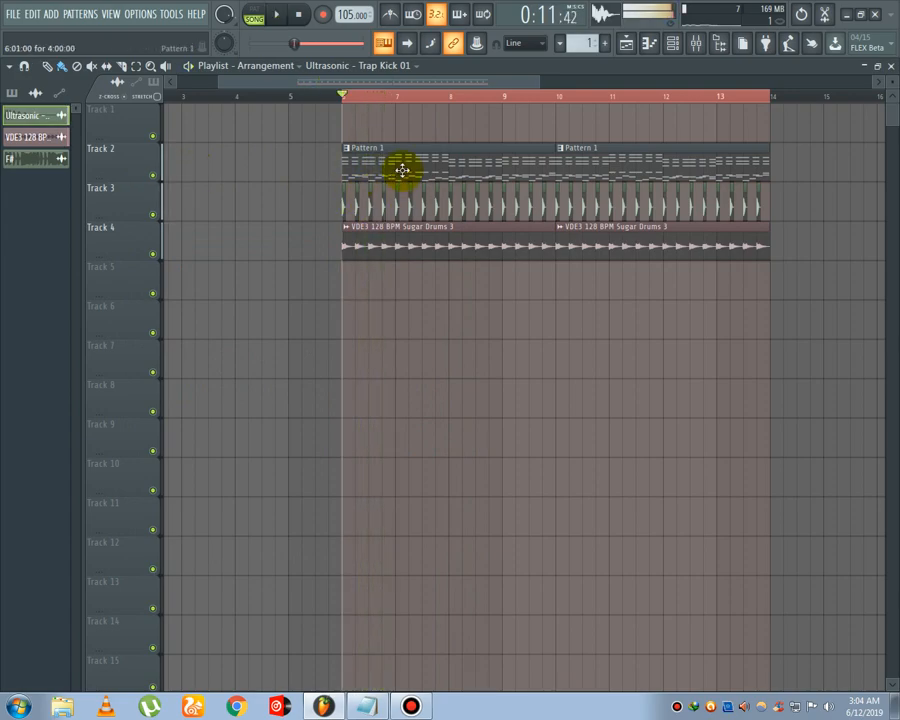
Step: Open the F# #2 Fruity Slicer's volume envelope and shape its hold, decay and sustain
{"action": "double_click", "coordinate": [402, 170]}
{"action": "left_click", "coordinate": [674, 45]}
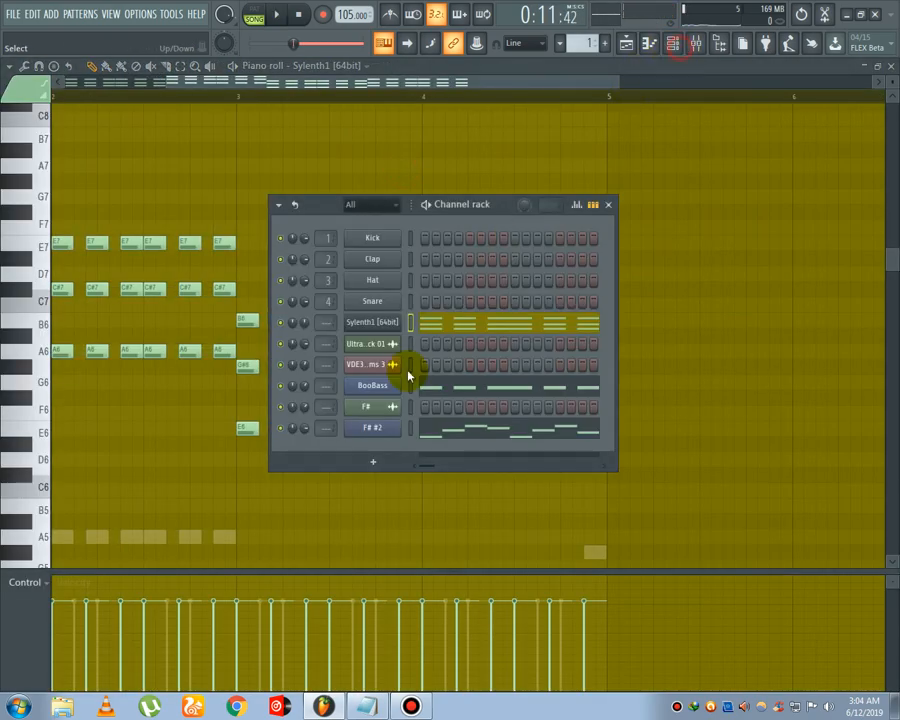
{"action": "left_click", "coordinate": [383, 430]}
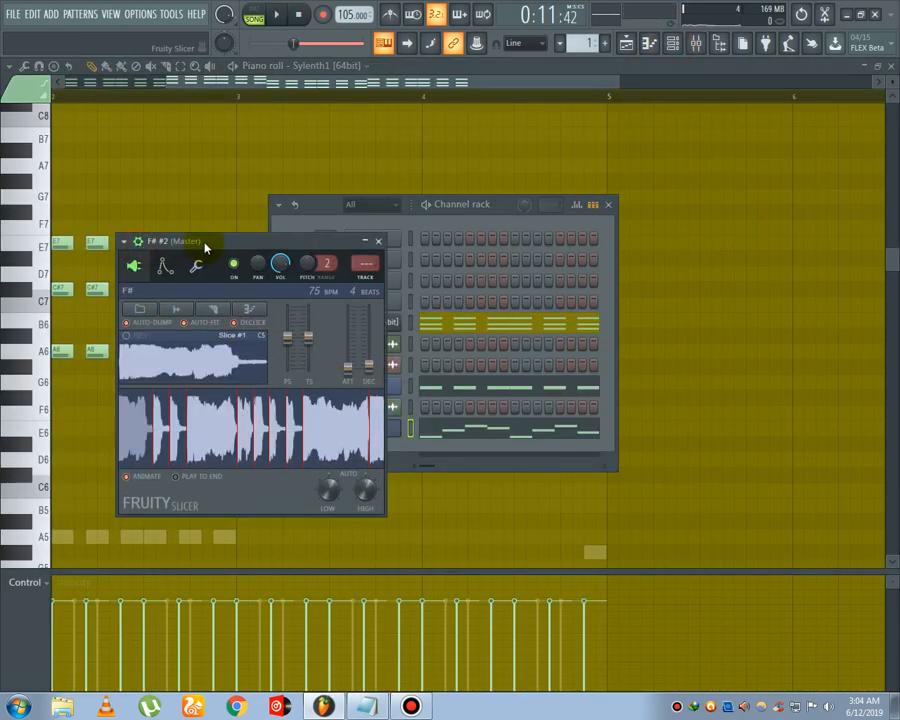
{"action": "left_click_drag", "start_coordinate": [205, 245], "coordinate": [377, 250]}
{"action": "left_click", "coordinate": [337, 271]}
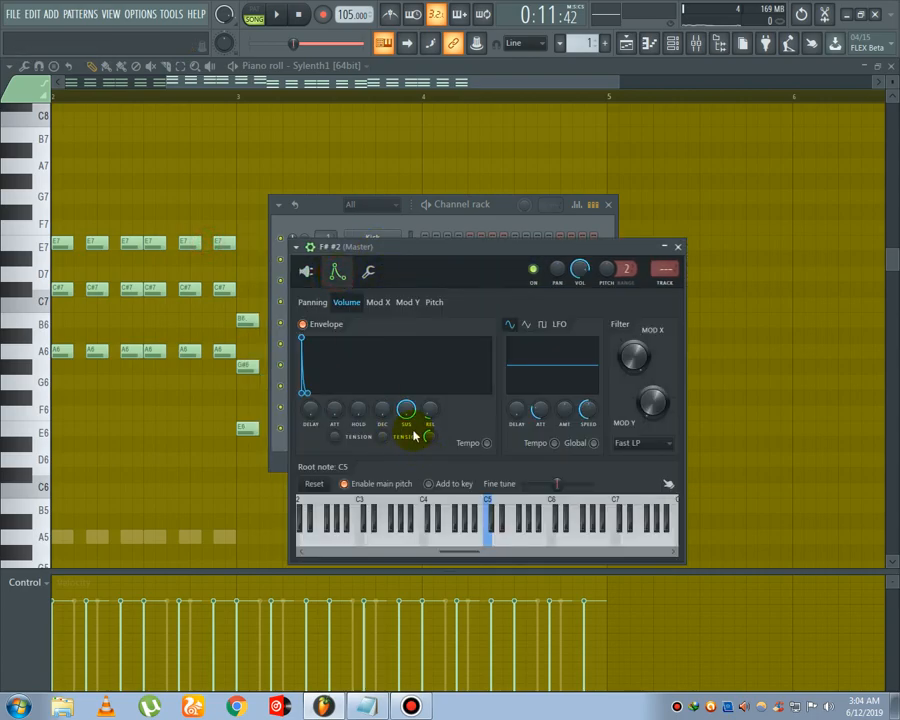
{"action": "key", "text": "space"}
{"action": "left_click_drag", "start_coordinate": [388, 411], "coordinate": [359, 409]}
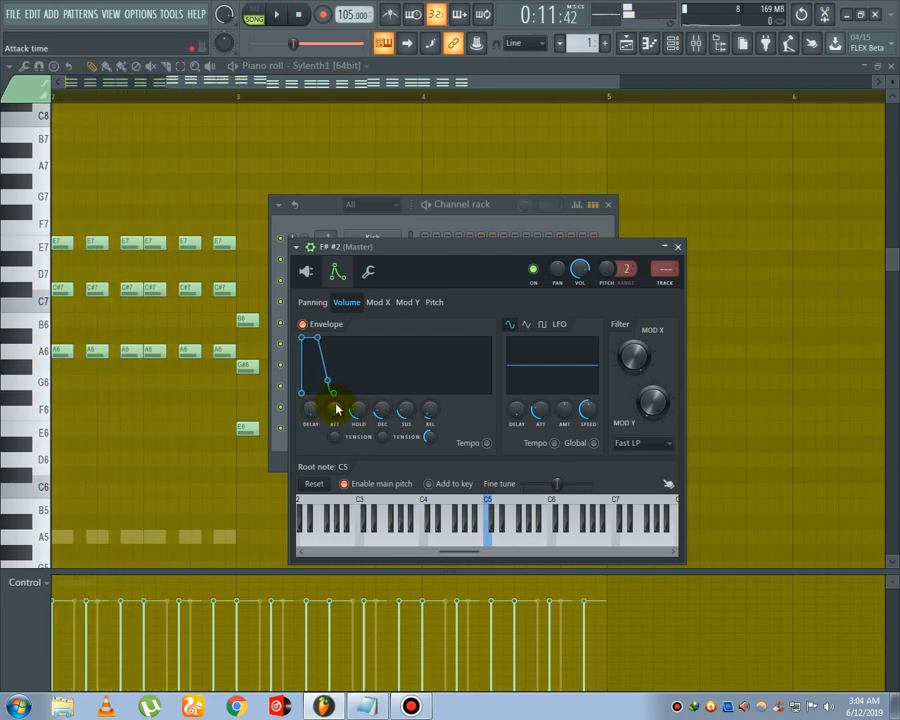
Step: Try longer attack times on the F# #2 volume envelope during playback, and return the attack to zero
{"action": "left_click_drag", "start_coordinate": [336, 404], "coordinate": [336, 408]}
{"action": "key", "text": "space"}
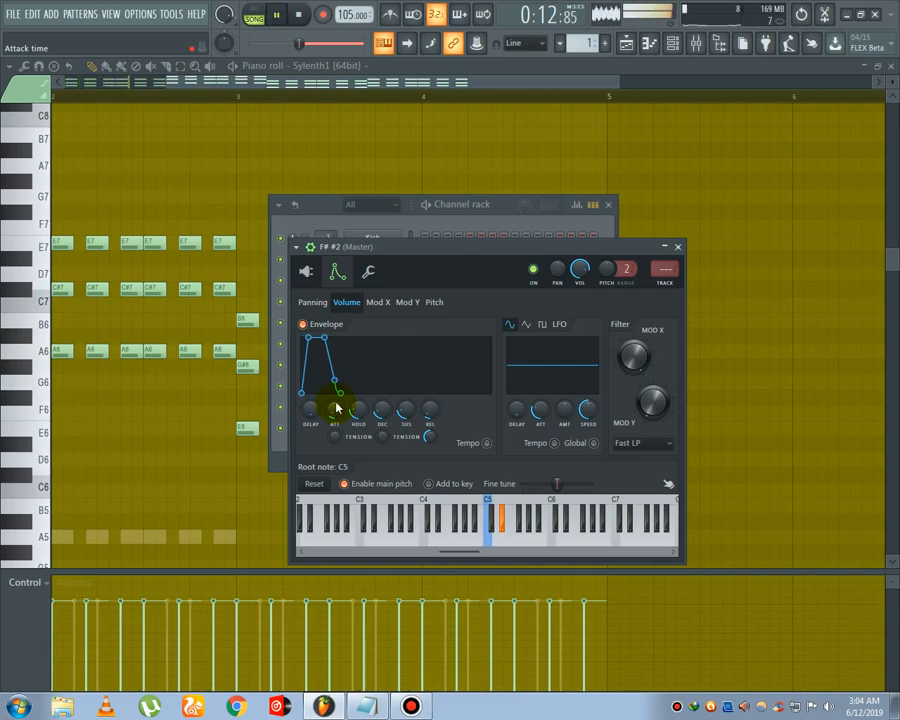
{"action": "left_click_drag", "start_coordinate": [336, 408], "coordinate": [338, 413]}
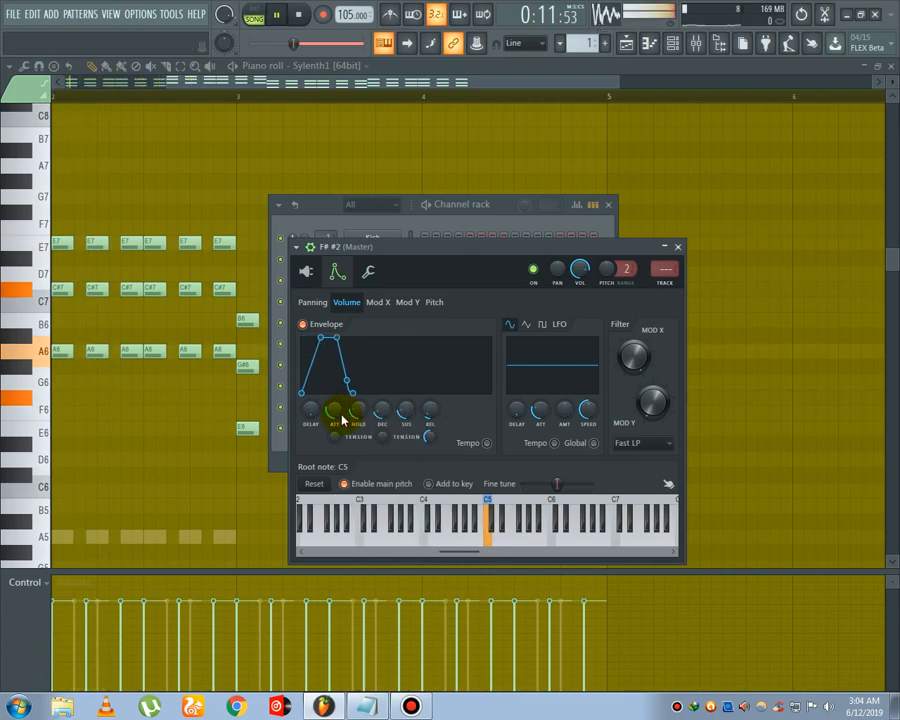
{"action": "scroll", "coordinate": [338, 413], "scroll_direction": "down", "scroll_amount": 2}
{"action": "left_click_drag", "start_coordinate": [338, 409], "coordinate": [340, 414]}
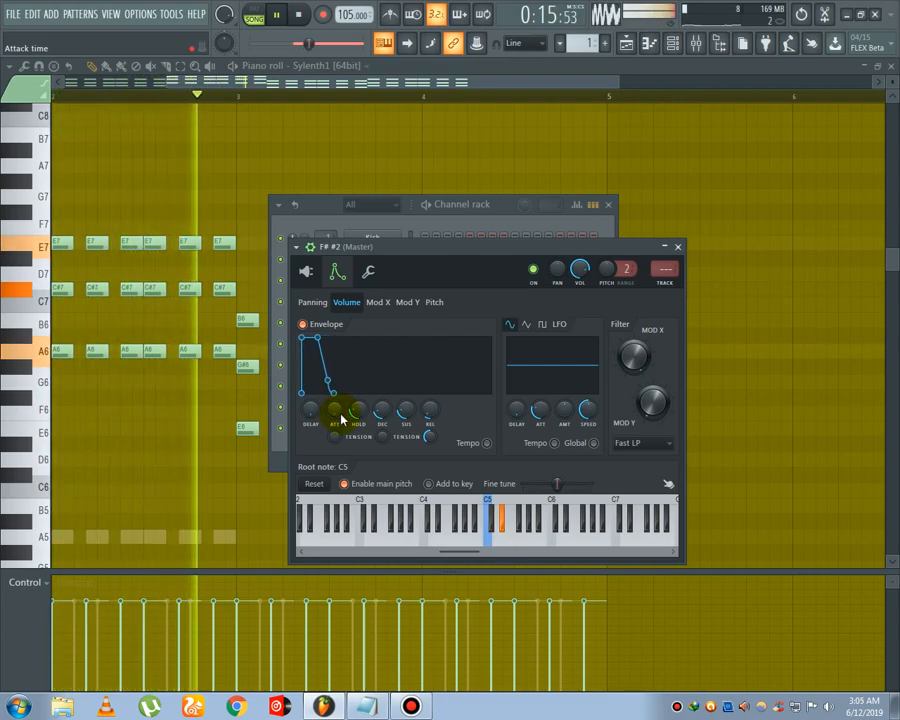
{"action": "key", "text": "space"}
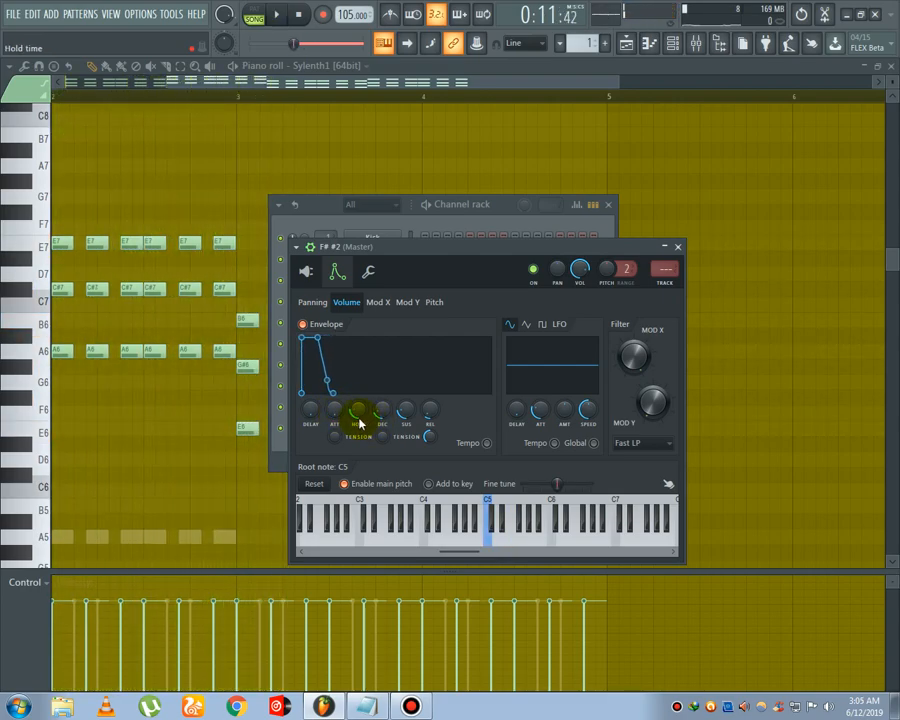
Step: Fine-tune the decay of the F# #2 volume envelope while playing the arrangement
{"action": "key", "text": "space"}
{"action": "left_click_drag", "start_coordinate": [382, 409], "coordinate": [382, 406]}
{"action": "key", "text": "space"}
Step: Route the F# #2 channel to mixer track 5 and load Fruity Reeverb 2 in its effect slot 2
{"action": "left_click", "coordinate": [668, 283]}
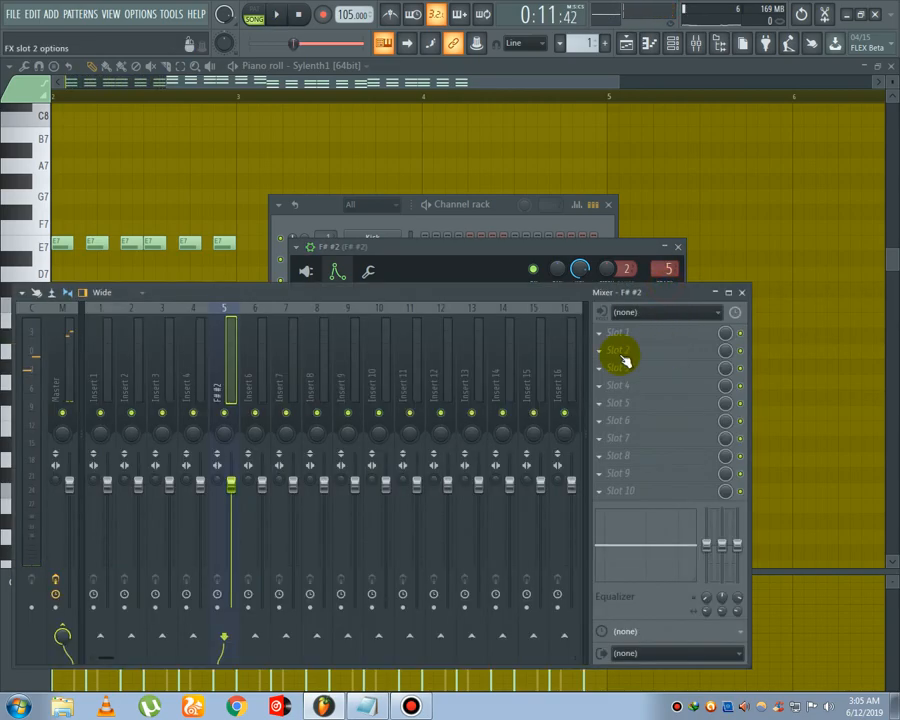
{"action": "left_click", "coordinate": [622, 352]}
{"action": "mouse_move", "coordinate": [617, 367]}
{"action": "left_click", "coordinate": [307, 670]}
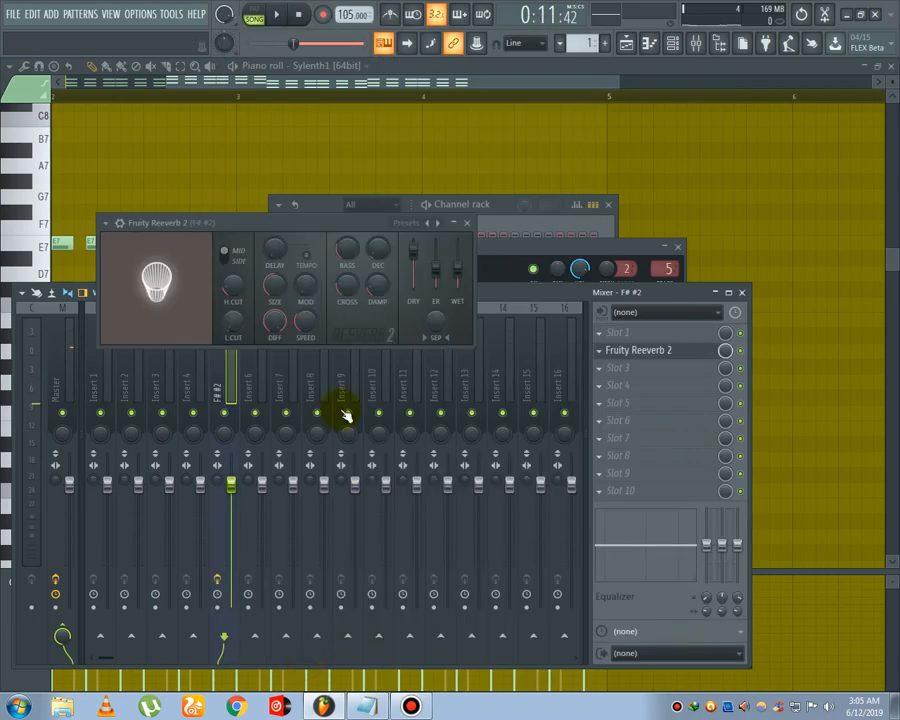
Step: Audition the slices with test notes, lower the reverb's wet level, and set its early reflection level to 38%
{"action": "left_click", "coordinate": [344, 220]}
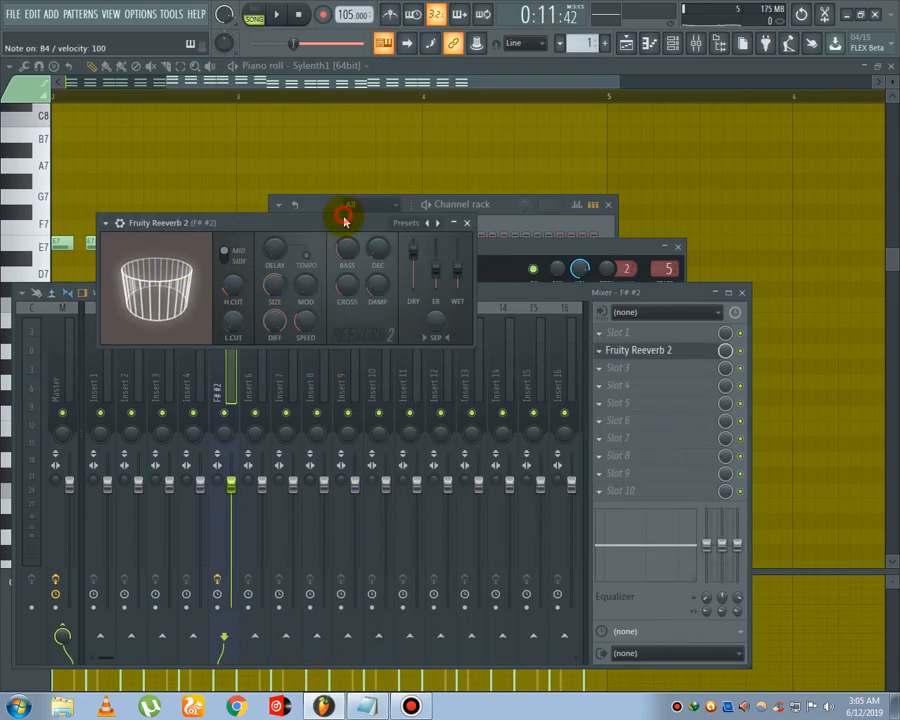
{"action": "key", "text": "t"}
{"action": "key", "text": "t"}
{"action": "key", "text": "y"}
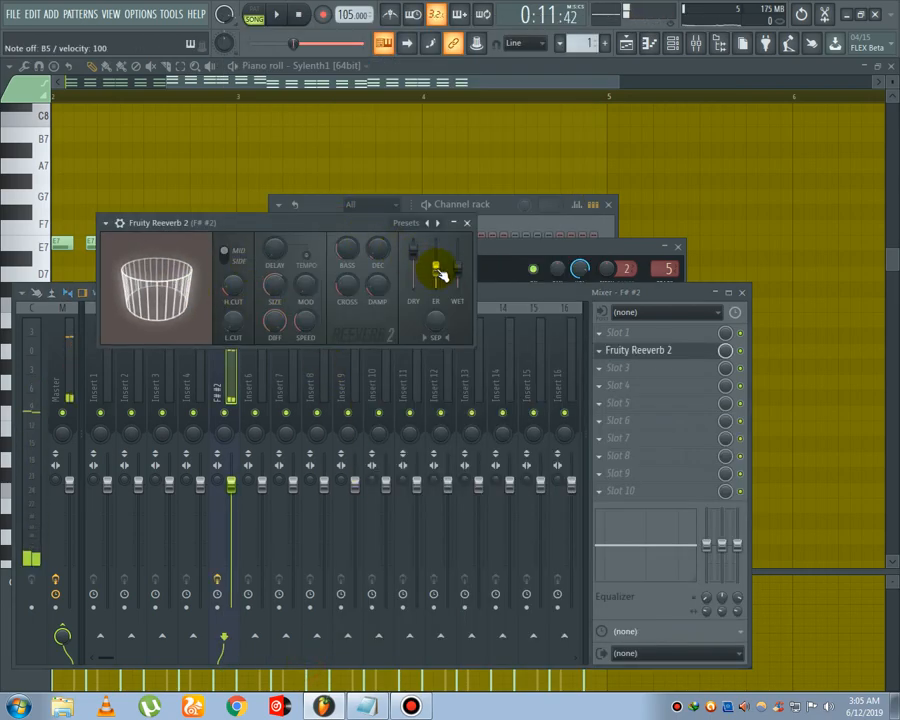
{"action": "left_click_drag", "start_coordinate": [458, 268], "coordinate": [458, 280]}
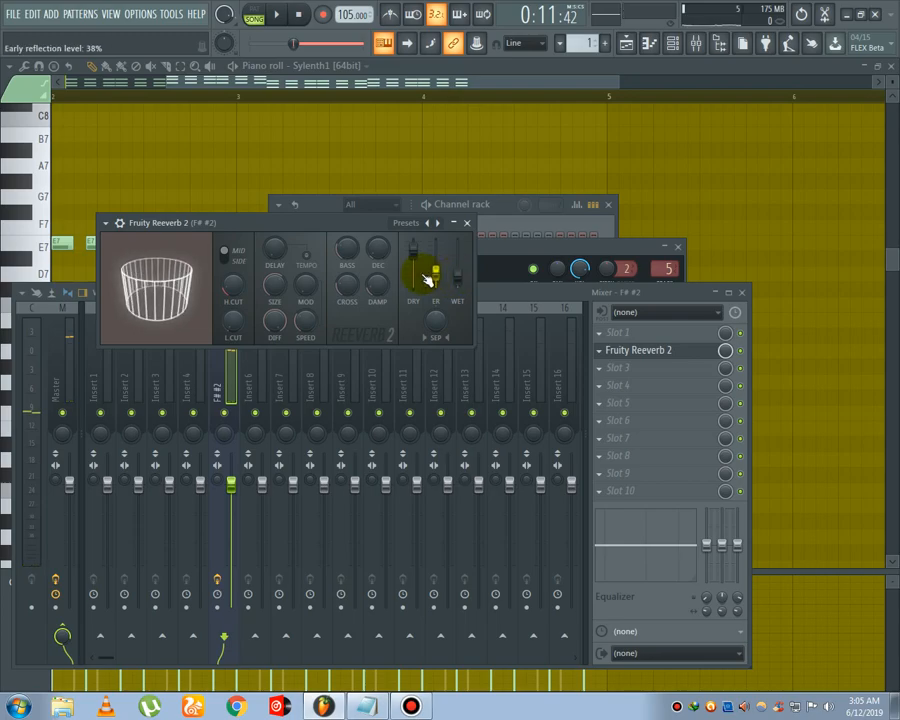
Step: Adjust the reverb's filtering, with the low cut at about 285 Hz and the high cut at 4.0 kHz
{"action": "left_click_drag", "start_coordinate": [382, 253], "coordinate": [382, 243]}
{"action": "left_click_drag", "start_coordinate": [239, 323], "coordinate": [239, 313]}
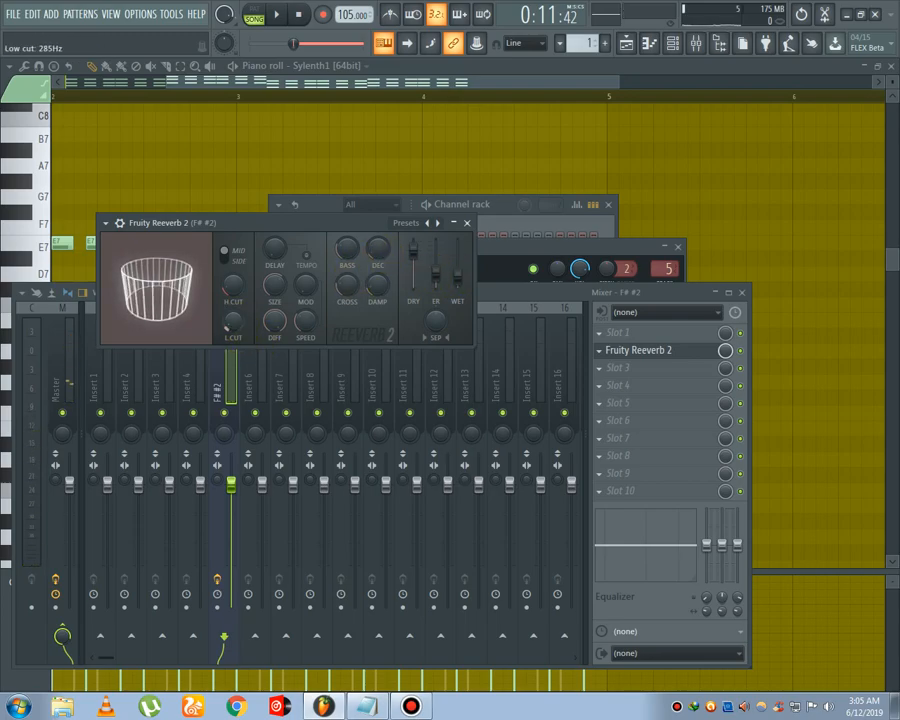
{"action": "left_click_drag", "start_coordinate": [278, 252], "coordinate": [278, 242]}
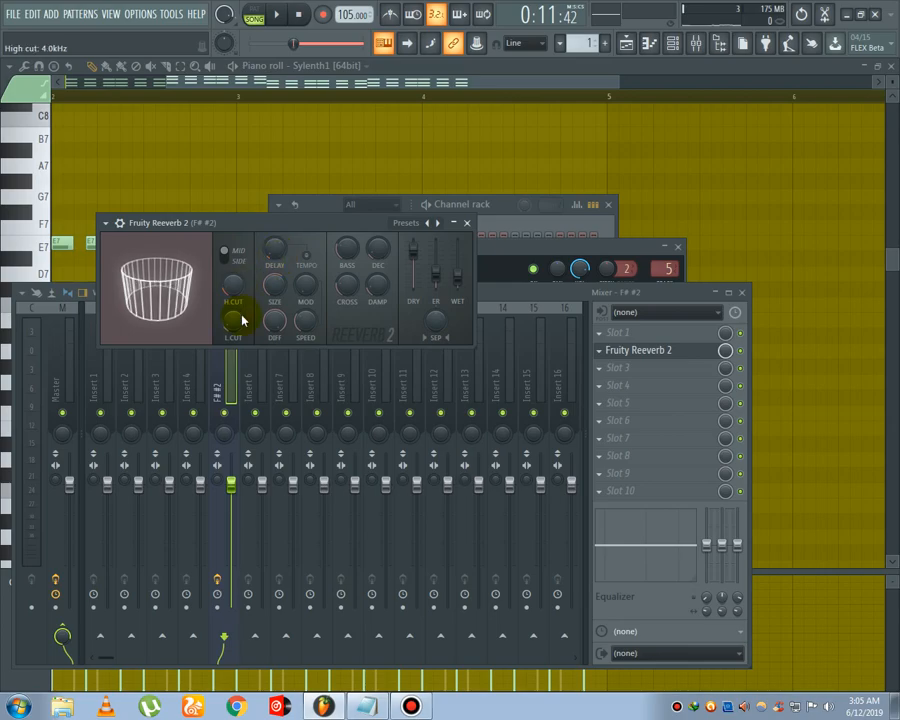
Step: Play the arrangement from bar 6 to bar 14 in the playlist to hear the slices with reverb and drums
{"action": "key", "text": "space"}
{"action": "left_click", "coordinate": [891, 67]}
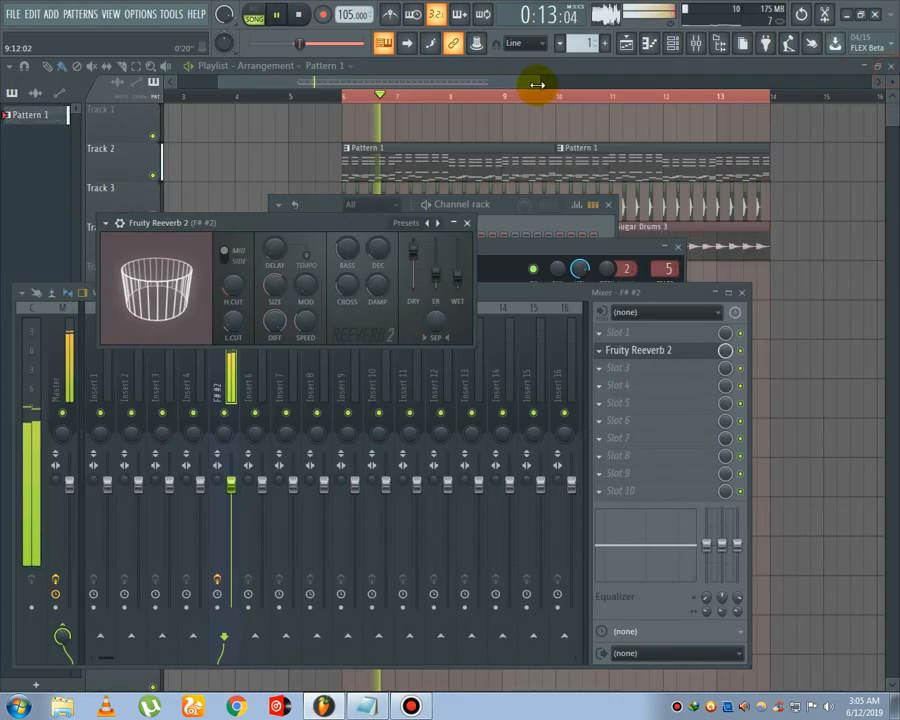
{"action": "left_click", "coordinate": [536, 84]}
{"action": "scroll", "coordinate": [508, 104], "scroll_direction": "down", "scroll_amount": 2}
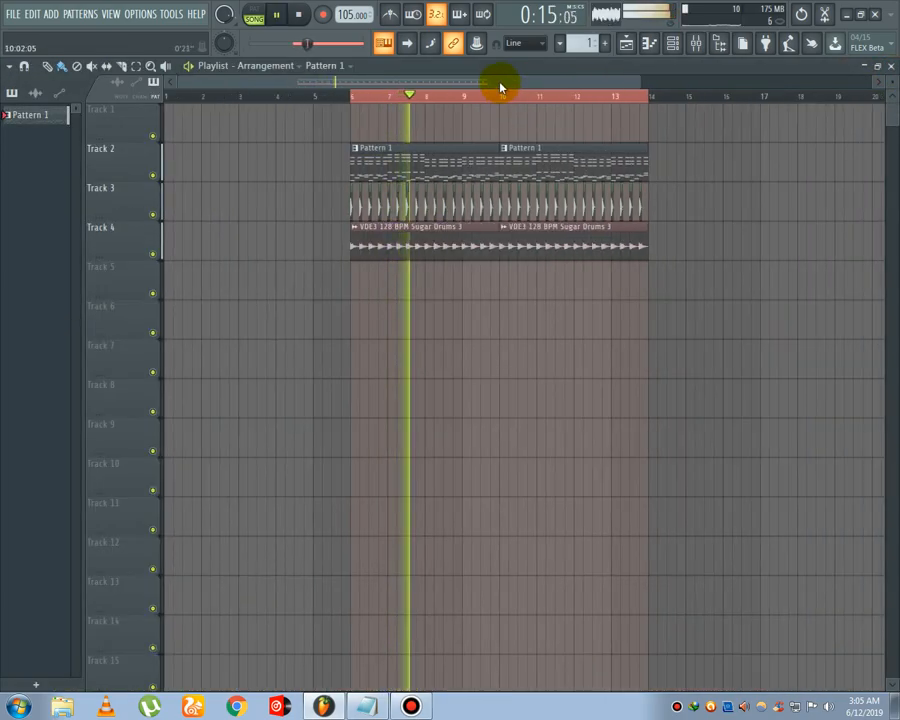
{"action": "left_click_drag", "start_coordinate": [500, 84], "coordinate": [522, 88]}
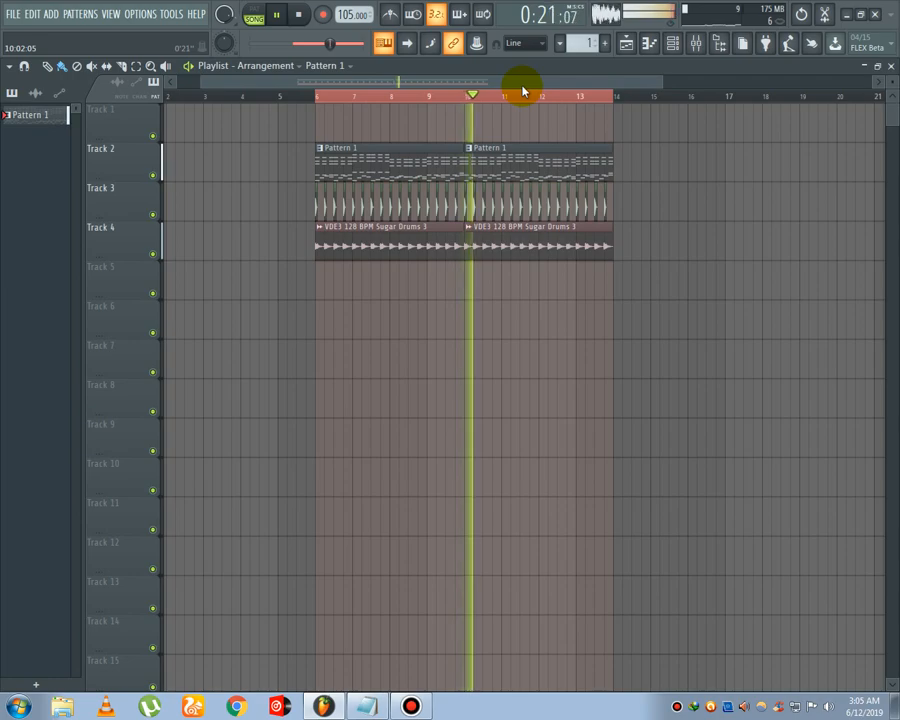
{"action": "left_click_drag", "start_coordinate": [533, 82], "coordinate": [549, 88]}
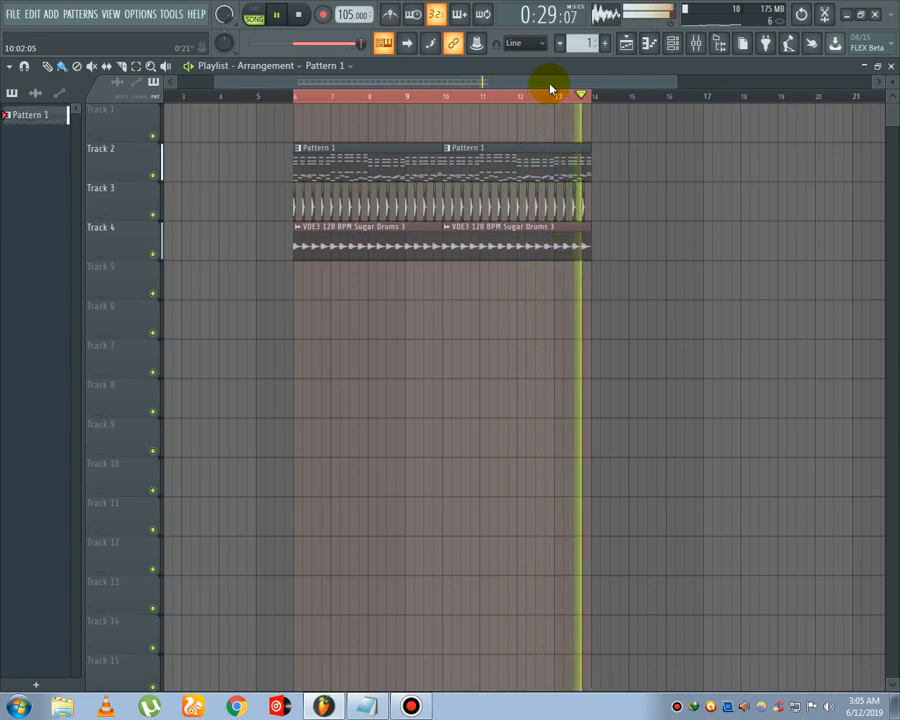
{"action": "key", "text": "space"}
Step: Switch to the open Notepad text document
{"action": "left_click", "coordinate": [367, 707]}
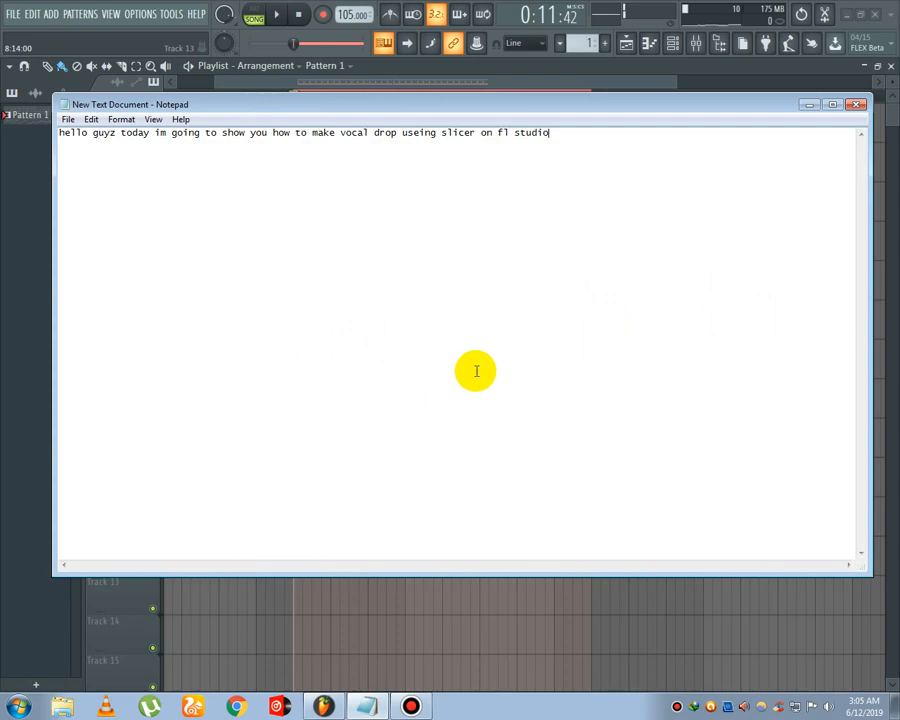